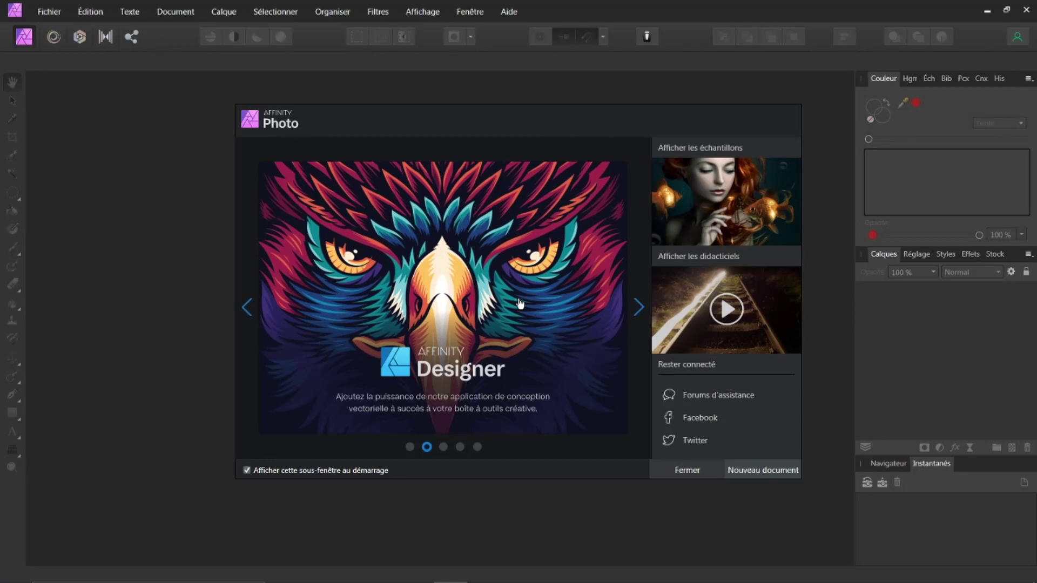
Dismiss the welcome screen and open church-5545850.jpg from the recent files.
{"action": "left_click", "coordinate": [688, 468]}
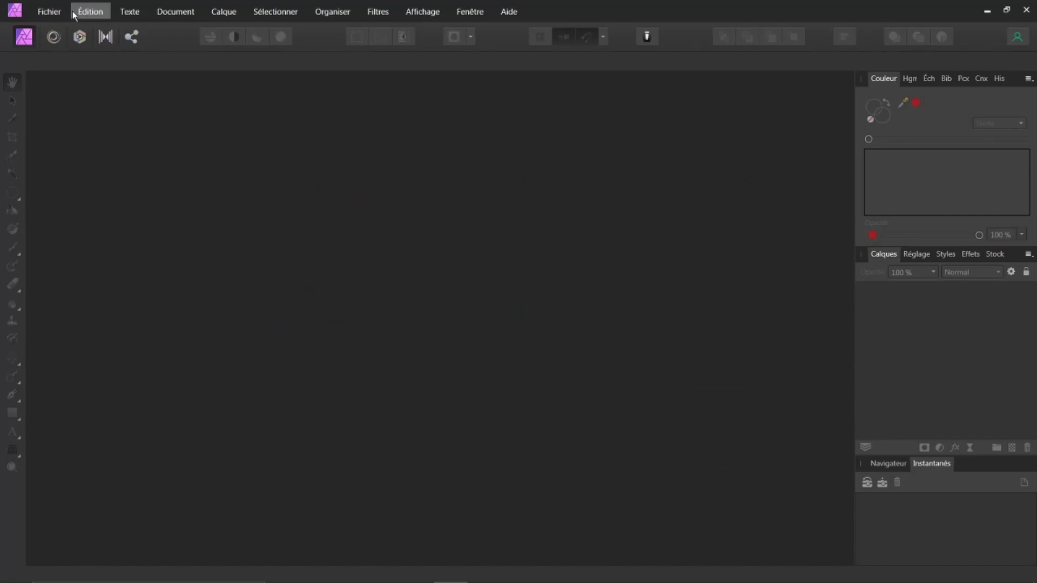
{"action": "left_click", "coordinate": [49, 11]}
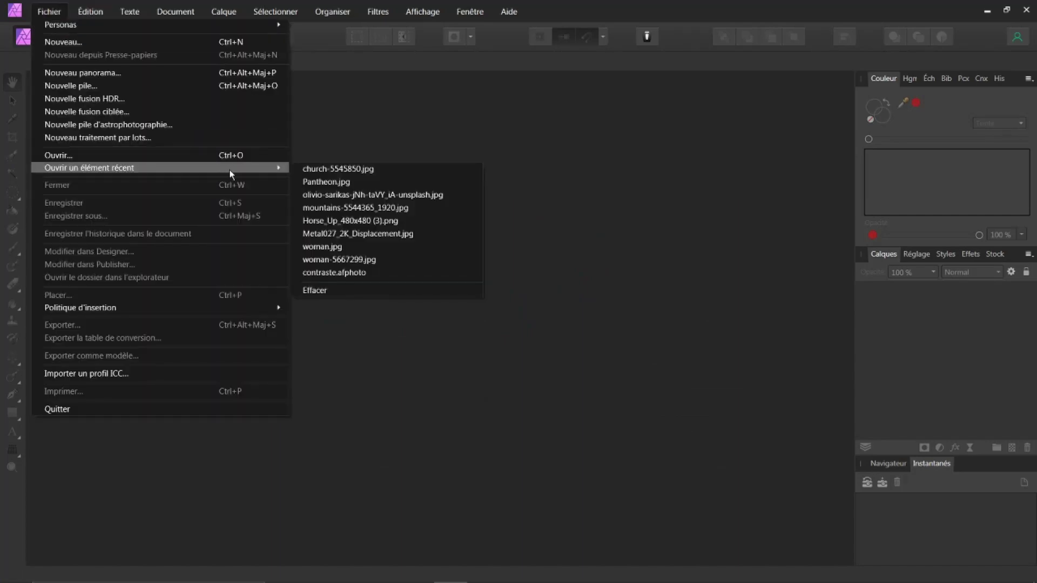
{"action": "left_click", "coordinate": [306, 169]}
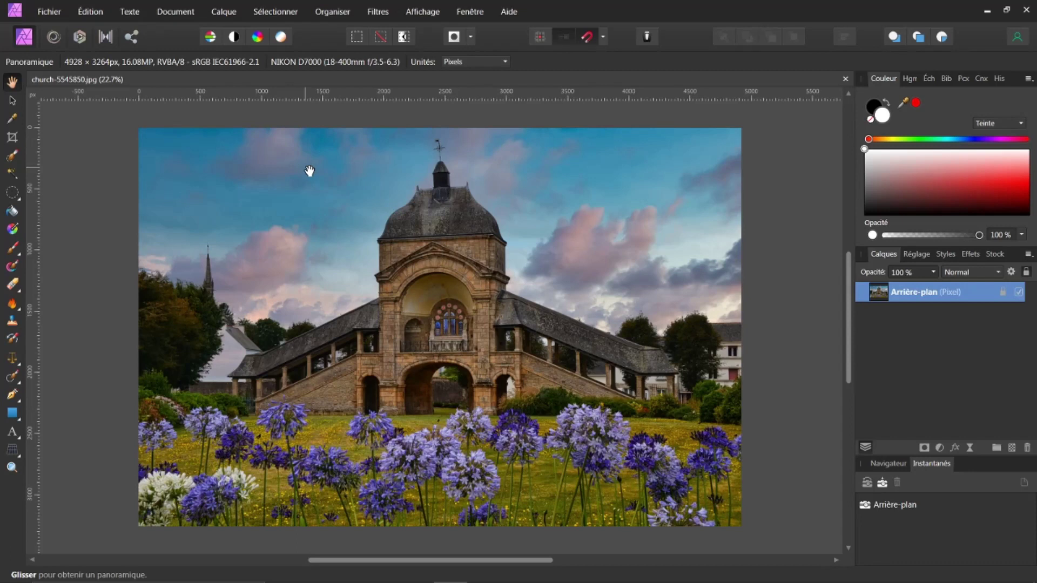
Check that the Filters > Plugins list holds only G'MIC, then switch to the Nik Collection site in Chrome.
{"action": "left_click", "coordinate": [378, 11]}
{"action": "mouse_move", "coordinate": [430, 177]}
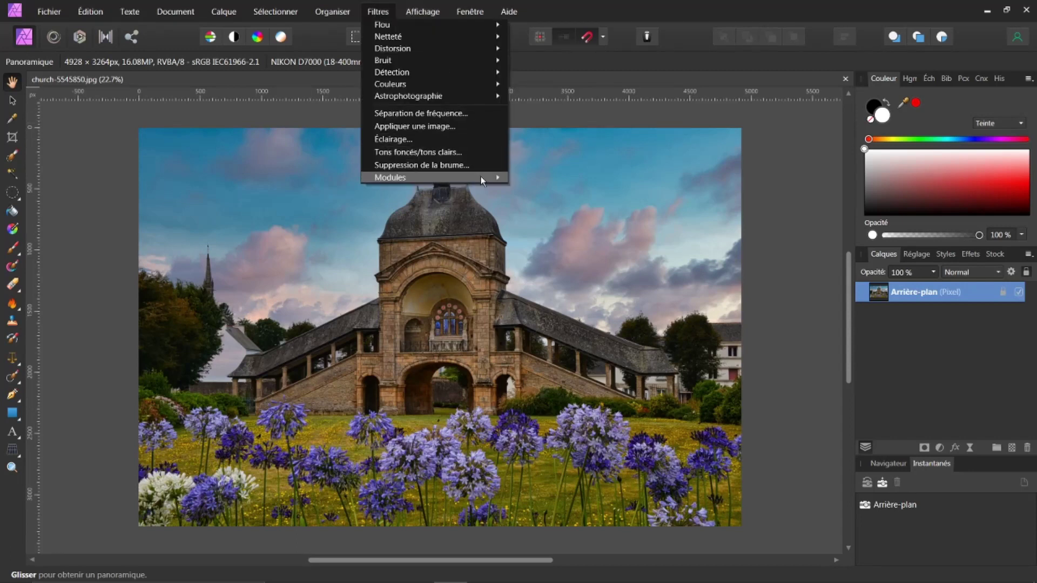
{"action": "mouse_move", "coordinate": [535, 177]}
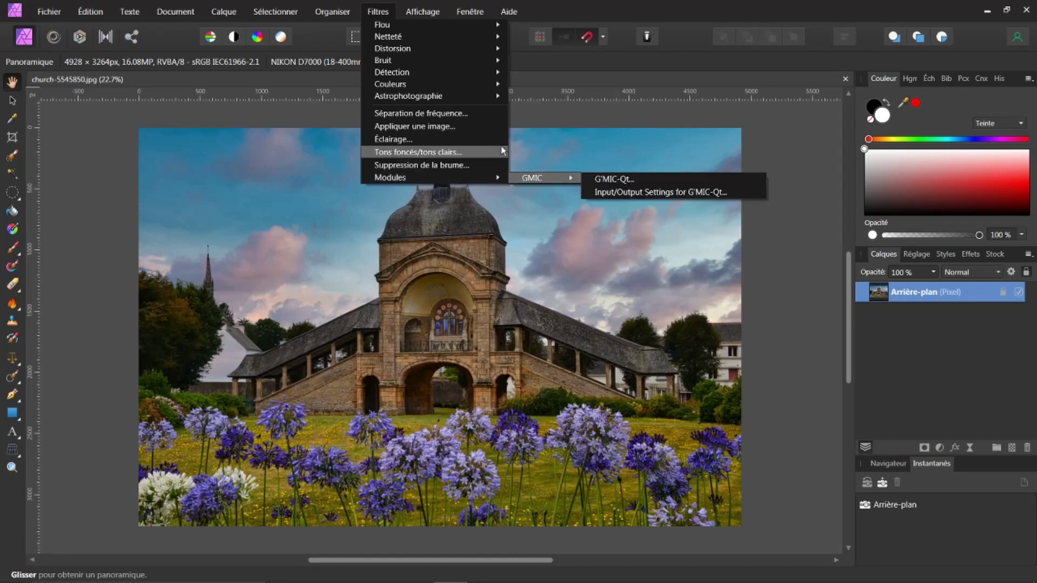
{"action": "left_click", "coordinate": [574, 116]}
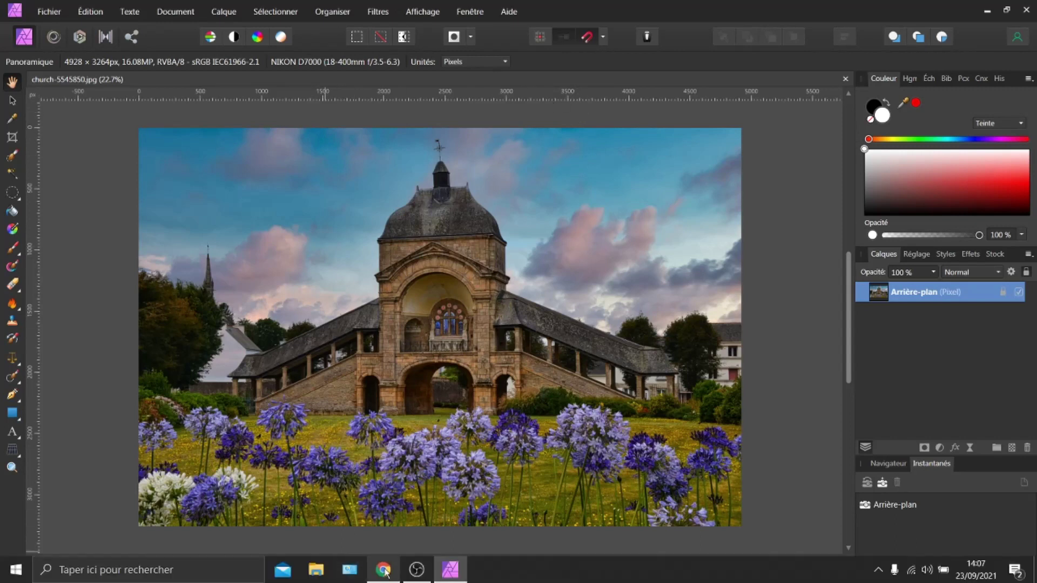
{"action": "left_click", "coordinate": [385, 571]}
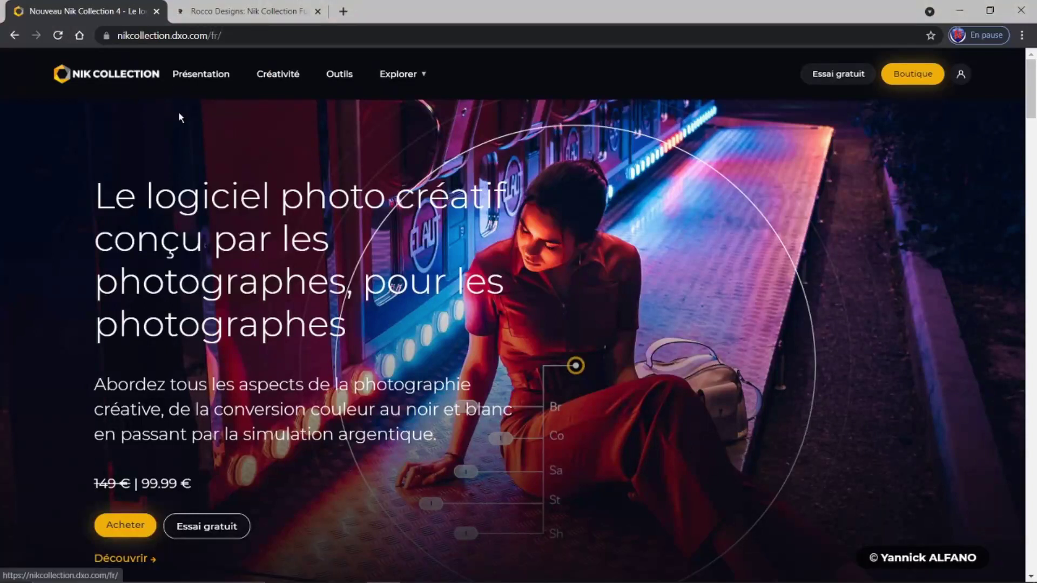
{"action": "scroll", "coordinate": [327, 167], "scroll_direction": "down", "scroll_amount": 5}
{"action": "scroll", "coordinate": [326, 166], "scroll_direction": "down", "scroll_amount": 5}
{"action": "scroll", "coordinate": [326, 166], "scroll_direction": "down", "scroll_amount": 4}
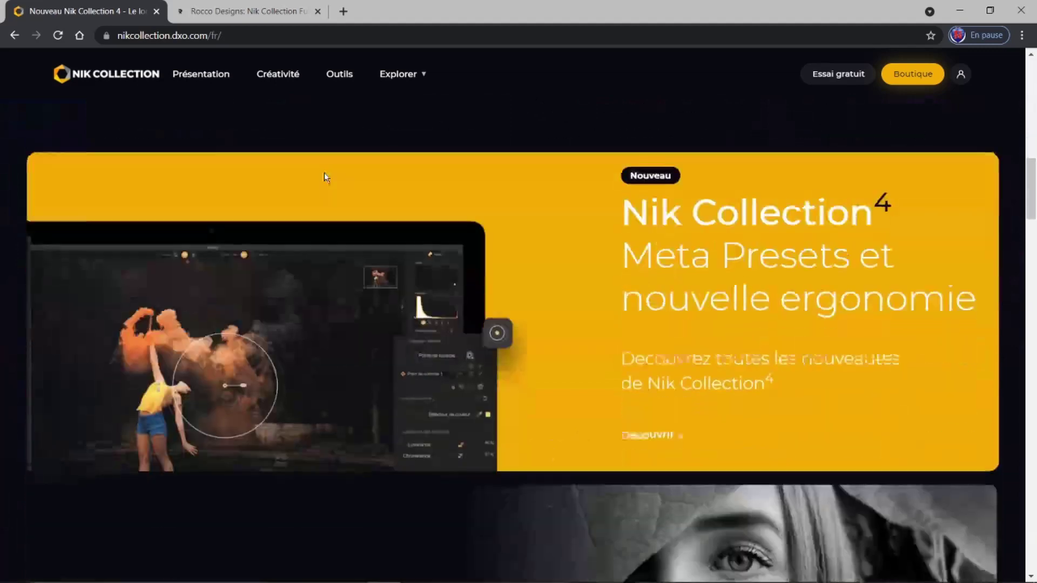
{"action": "scroll", "coordinate": [324, 173], "scroll_direction": "down", "scroll_amount": 5}
{"action": "scroll", "coordinate": [324, 173], "scroll_direction": "down", "scroll_amount": 6}
{"action": "scroll", "coordinate": [324, 173], "scroll_direction": "down", "scroll_amount": 4}
{"action": "scroll", "coordinate": [324, 177], "scroll_direction": "down", "scroll_amount": 5}
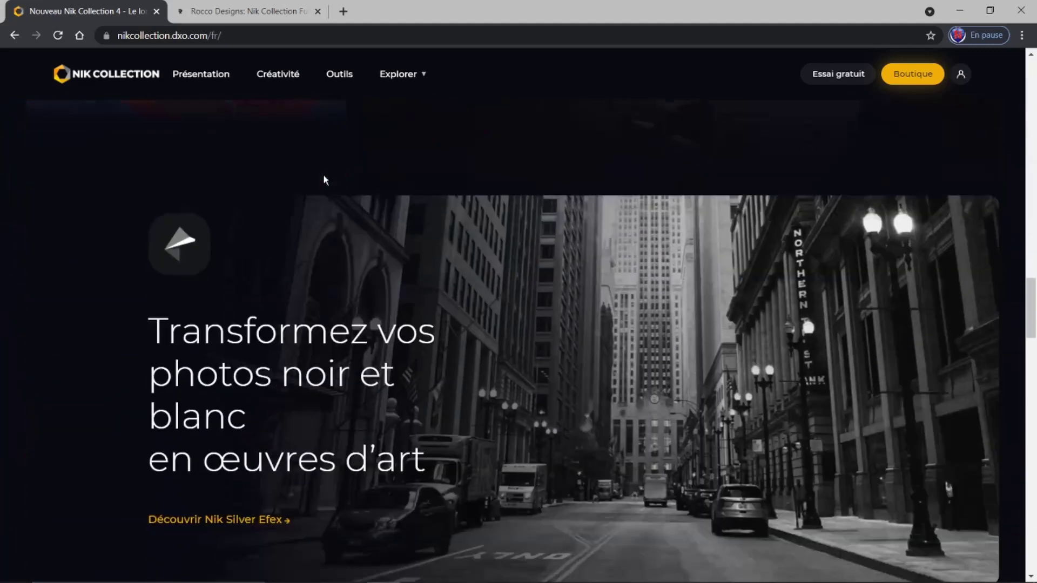
{"action": "scroll", "coordinate": [324, 178], "scroll_direction": "down", "scroll_amount": 5}
{"action": "scroll", "coordinate": [322, 181], "scroll_direction": "down", "scroll_amount": 5}
{"action": "scroll", "coordinate": [322, 179], "scroll_direction": "down", "scroll_amount": 4}
{"action": "scroll", "coordinate": [323, 178], "scroll_direction": "up", "scroll_amount": 7}
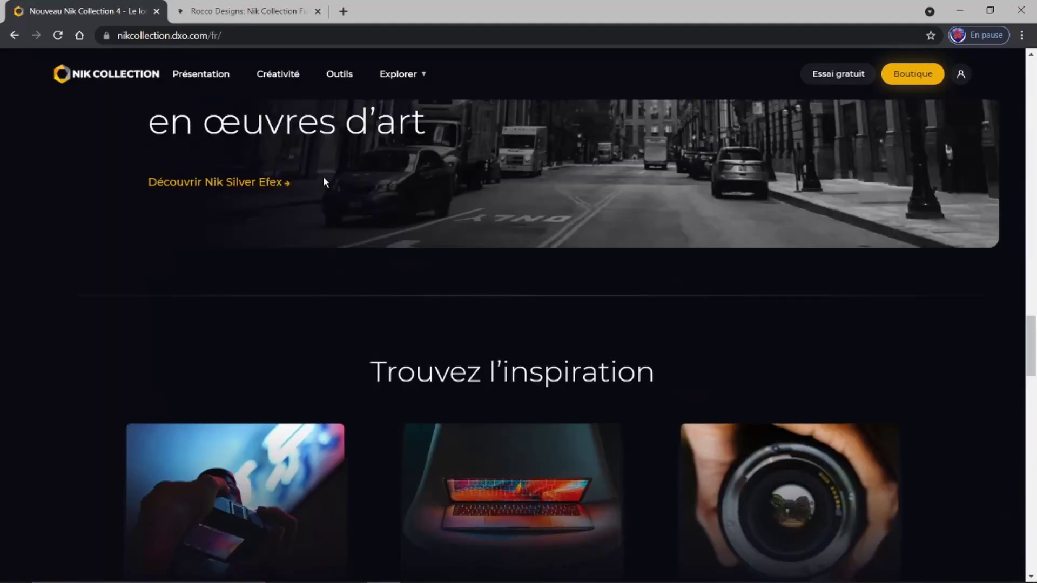
{"action": "scroll", "coordinate": [324, 180], "scroll_direction": "up", "scroll_amount": 5}
{"action": "scroll", "coordinate": [324, 178], "scroll_direction": "up", "scroll_amount": 5}
{"action": "scroll", "coordinate": [325, 177], "scroll_direction": "up", "scroll_amount": 5}
{"action": "scroll", "coordinate": [327, 175], "scroll_direction": "up", "scroll_amount": 4}
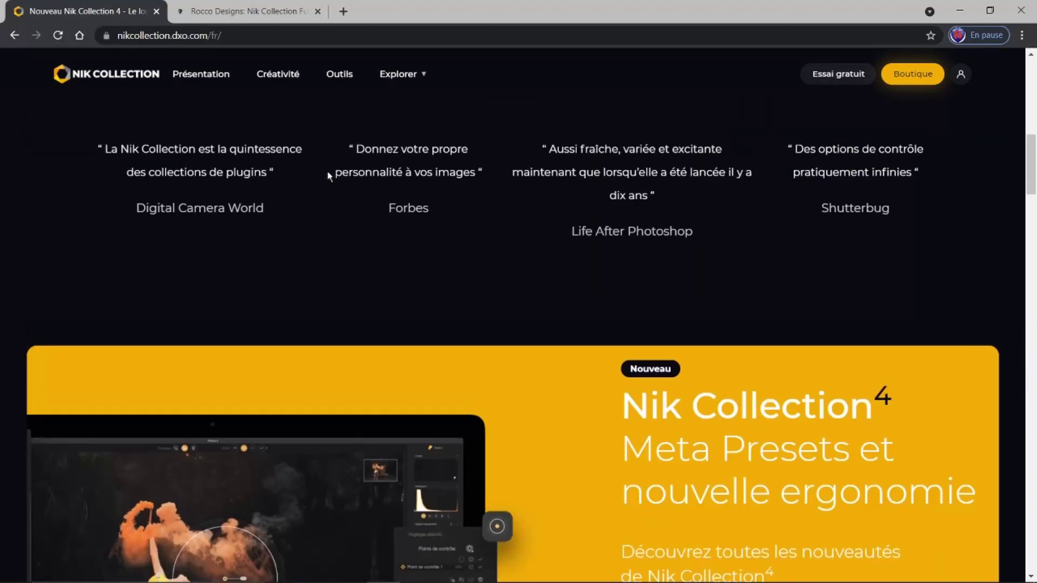
{"action": "scroll", "coordinate": [328, 175], "scroll_direction": "up", "scroll_amount": 5}
{"action": "scroll", "coordinate": [328, 175], "scroll_direction": "up", "scroll_amount": 4}
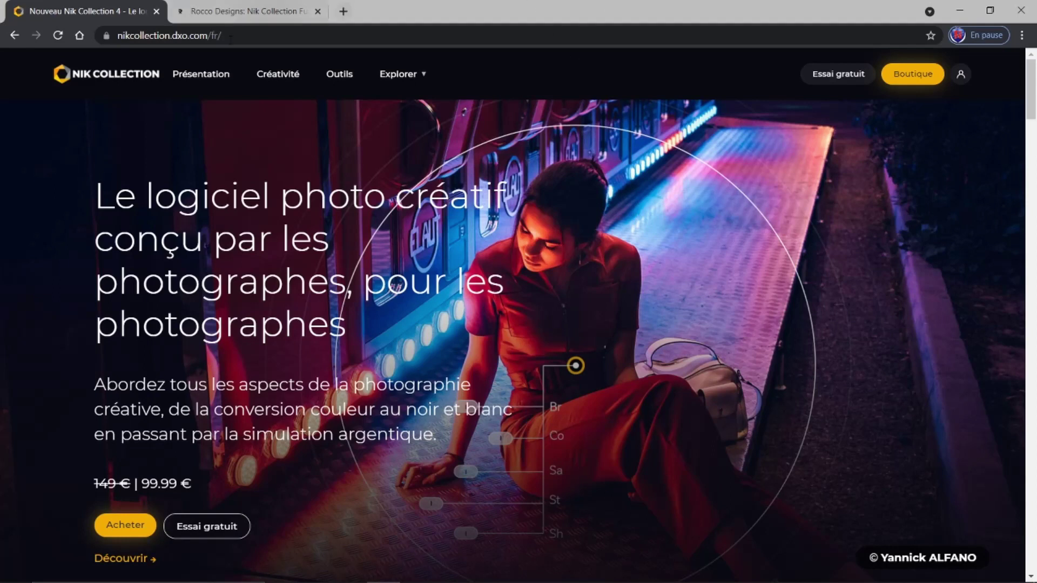
Follow the blog's Google Drive link and request the 429M Nik Collection zip download.
{"action": "left_click", "coordinate": [248, 12]}
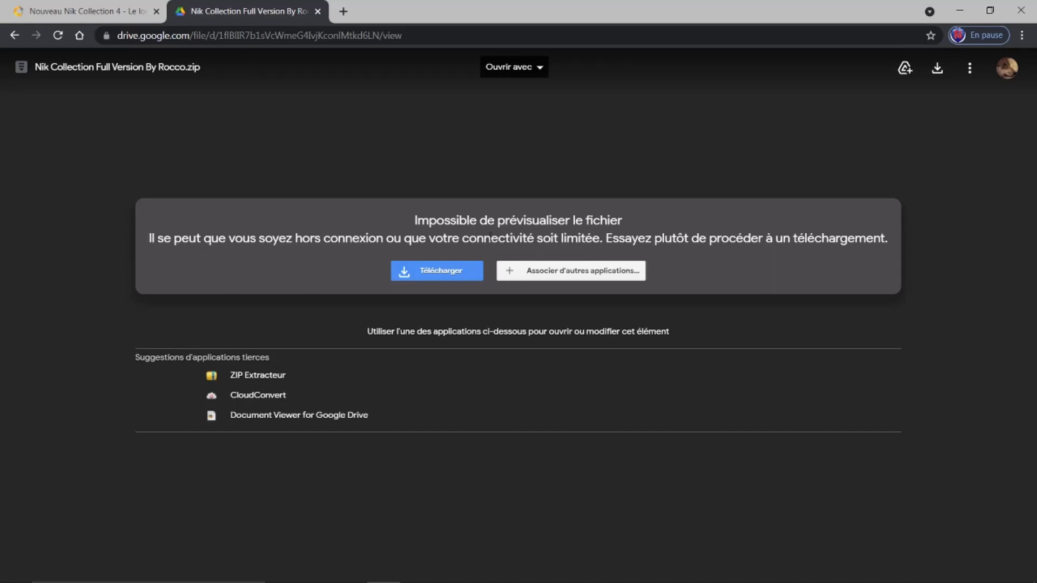
{"action": "left_click", "coordinate": [439, 271]}
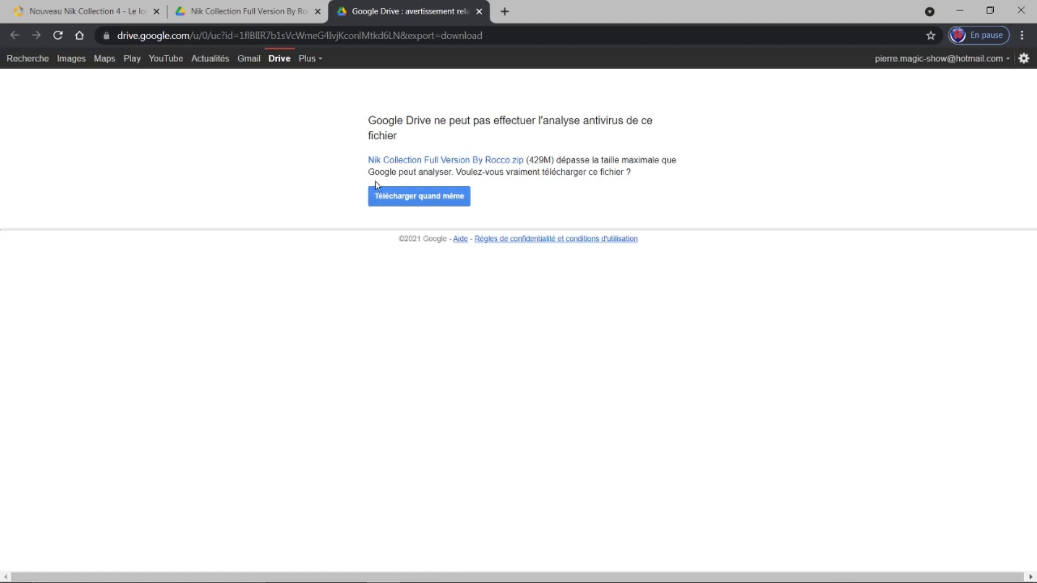
Download Nik Collection Full Version By Rocco.zip anyway and view it in Chrome's downloads page.
{"action": "left_click", "coordinate": [406, 197]}
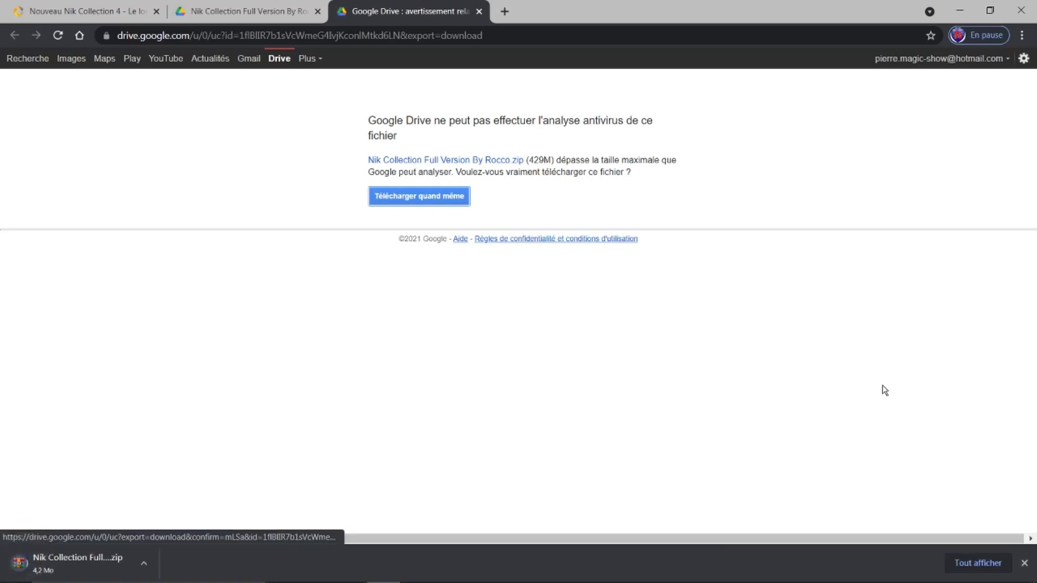
{"action": "left_click", "coordinate": [972, 562]}
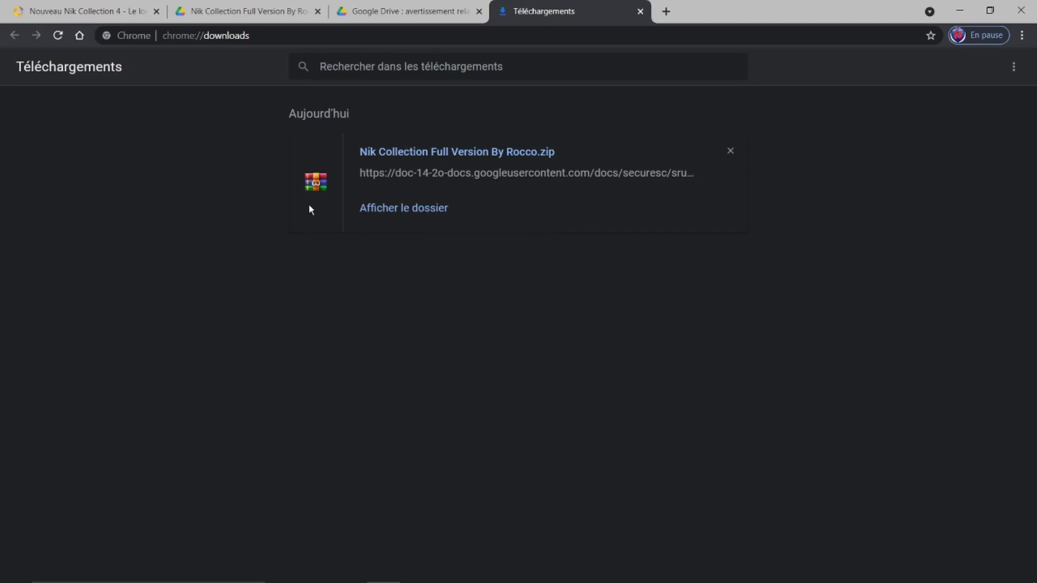
Extract the Nik Collection zip in Téléchargements to its own folder and open that folder.
{"action": "left_click", "coordinate": [390, 212]}
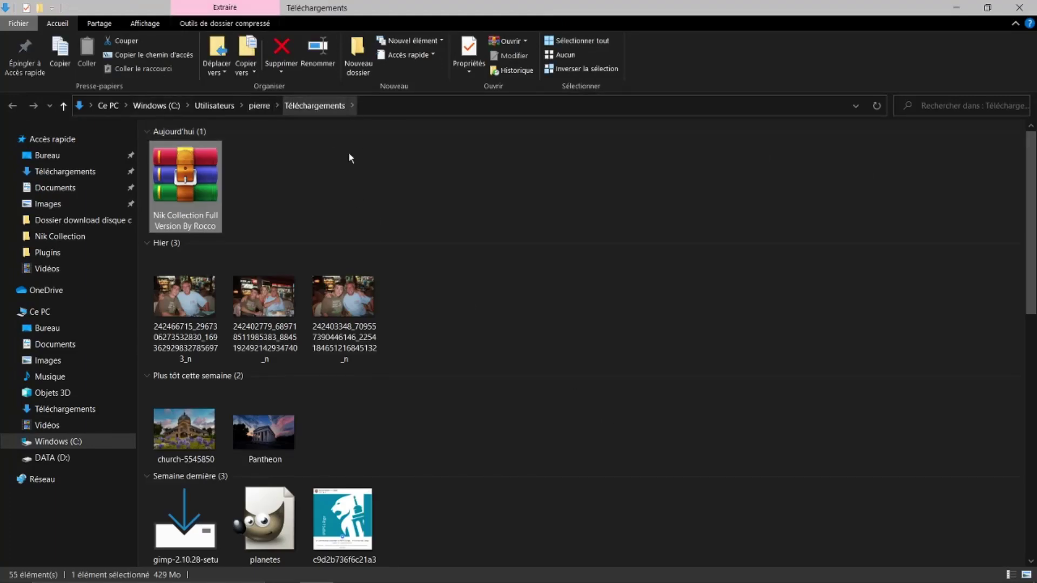
{"action": "right_click", "coordinate": [193, 174]}
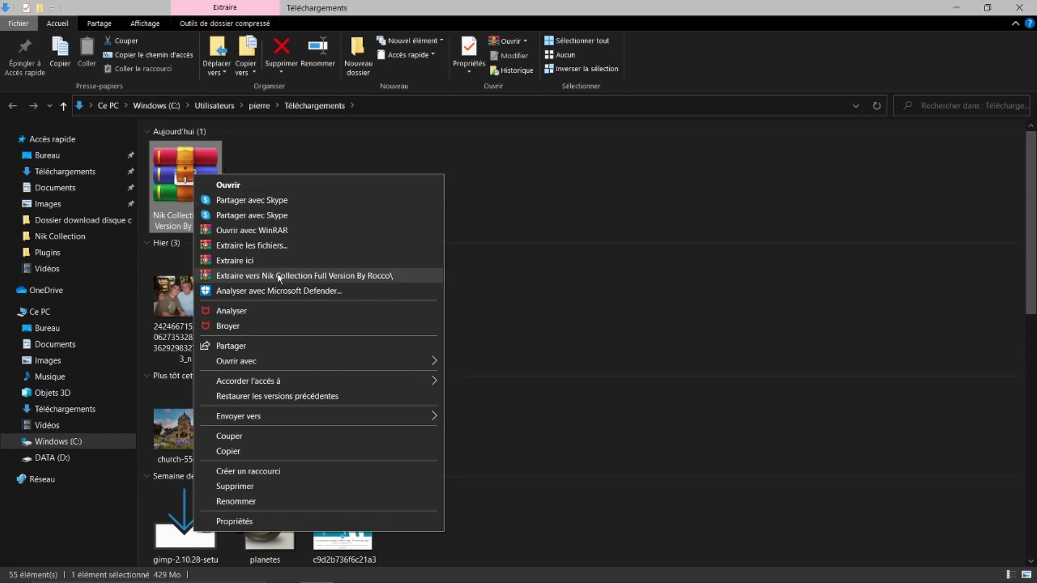
{"action": "left_click", "coordinate": [309, 276]}
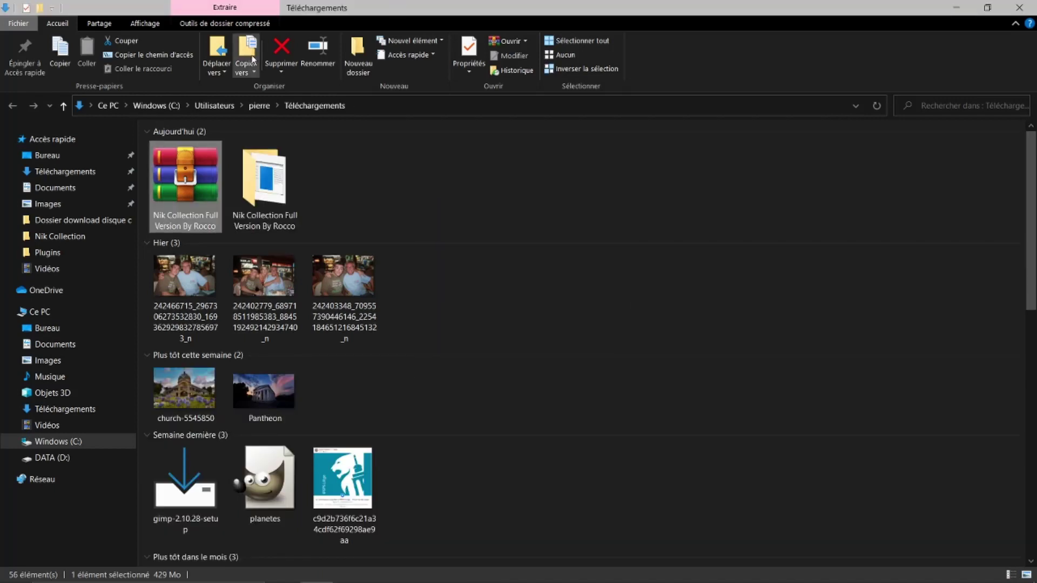
{"action": "double_click", "coordinate": [258, 165]}
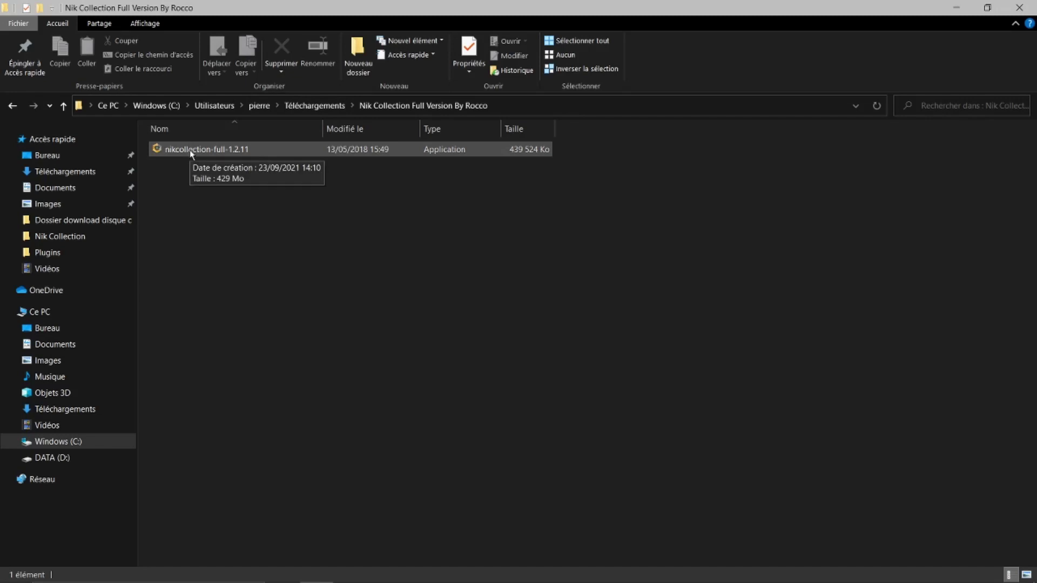
Run nikcollection-full-1.2.11 as administrator in French and accept the licence agreement.
{"action": "right_click", "coordinate": [190, 152]}
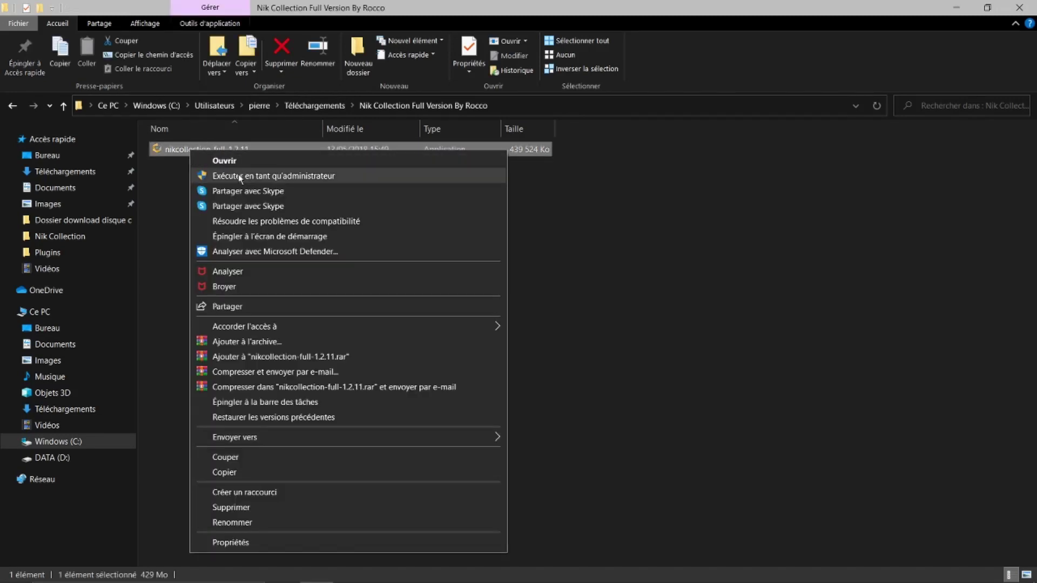
{"action": "left_click", "coordinate": [235, 177]}
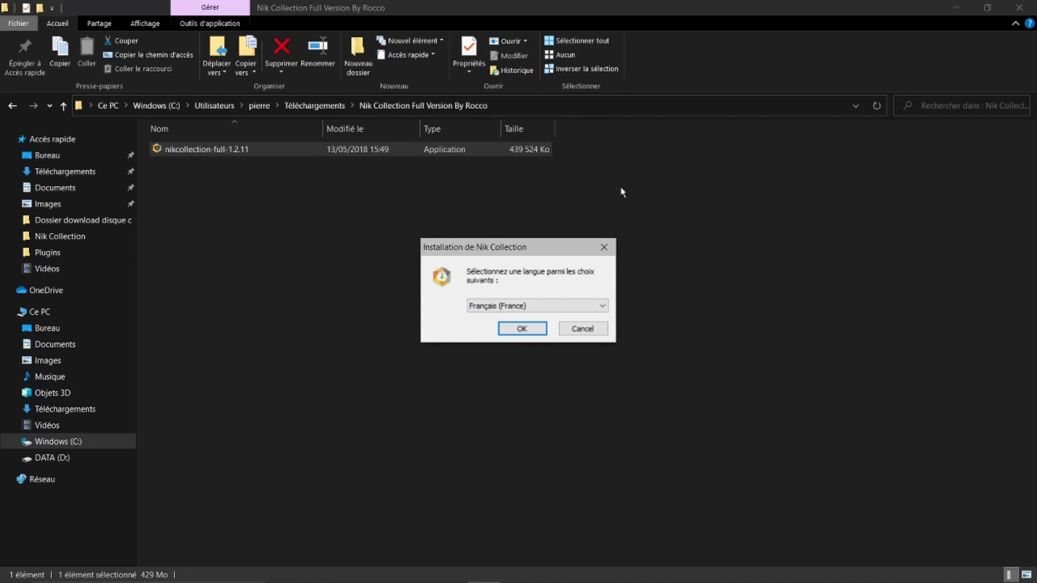
{"action": "left_click", "coordinate": [522, 329]}
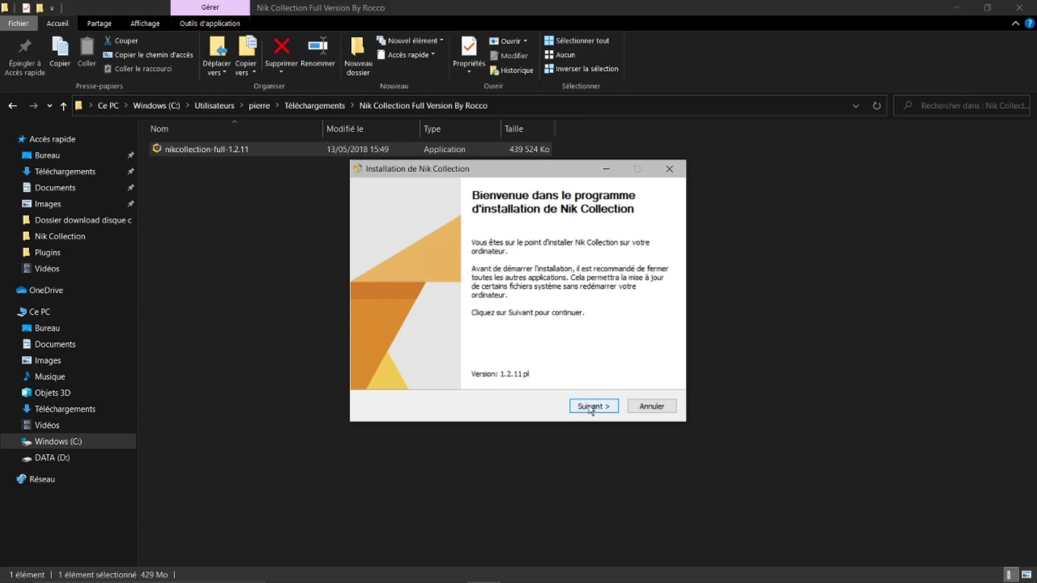
{"action": "left_click", "coordinate": [592, 407]}
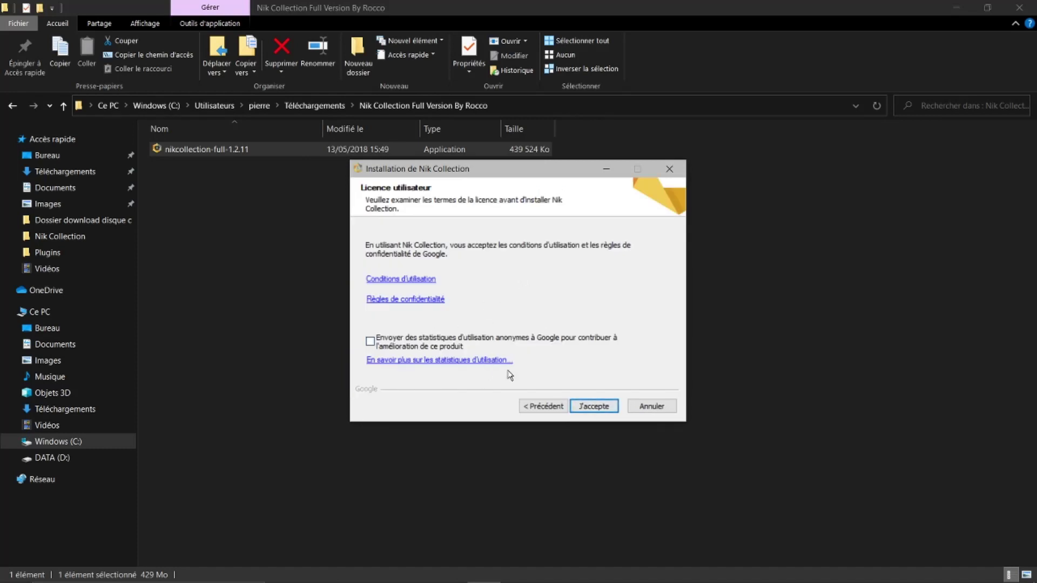
{"action": "left_click", "coordinate": [587, 409]}
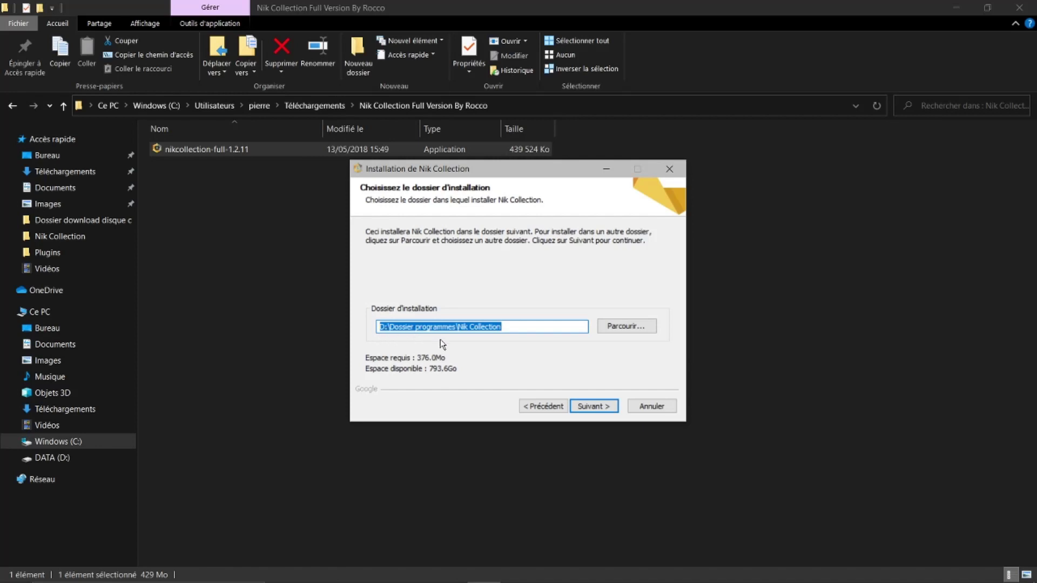
Install Nik Collection to D:\Dossier programmes\Nik Collection and close the finished installer.
{"action": "left_click", "coordinate": [590, 406]}
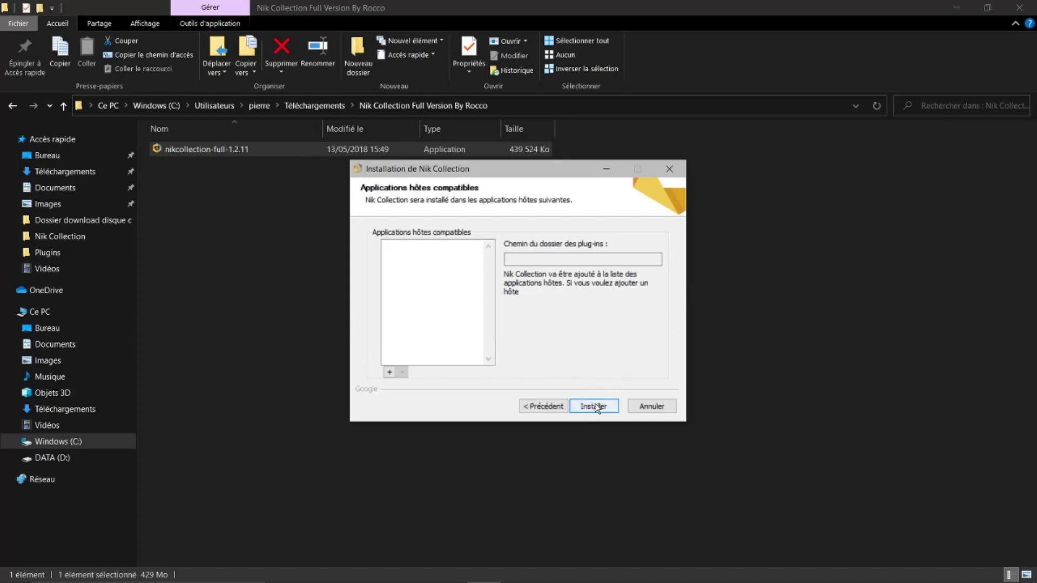
{"action": "left_click", "coordinate": [595, 406]}
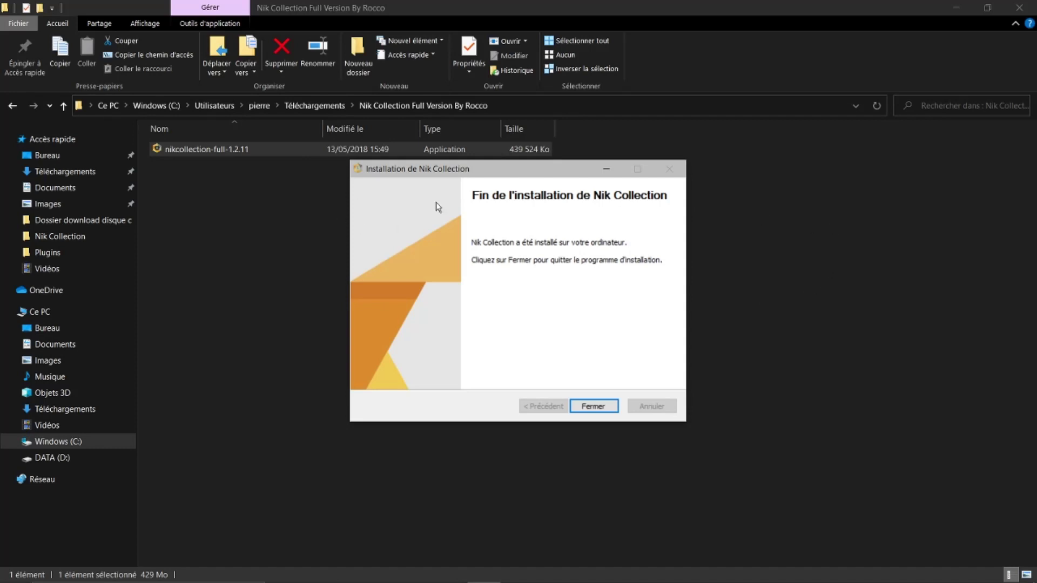
{"action": "left_click", "coordinate": [598, 407]}
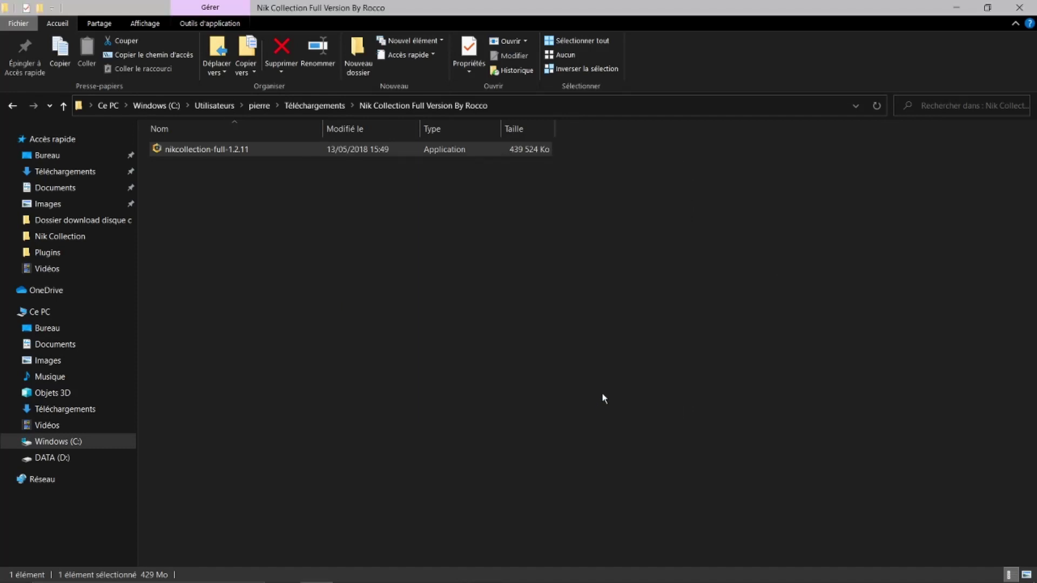
Close Explorer, clear the finished download, and close the Downloads and both Google Drive tabs.
{"action": "left_click", "coordinate": [1020, 8]}
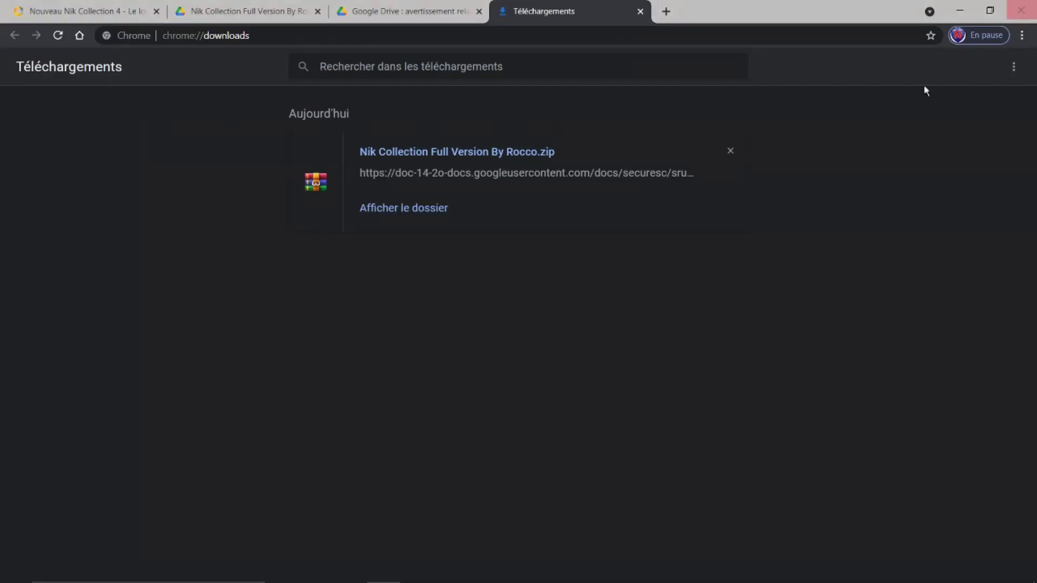
{"action": "left_click", "coordinate": [730, 151]}
{"action": "left_click", "coordinate": [640, 11]}
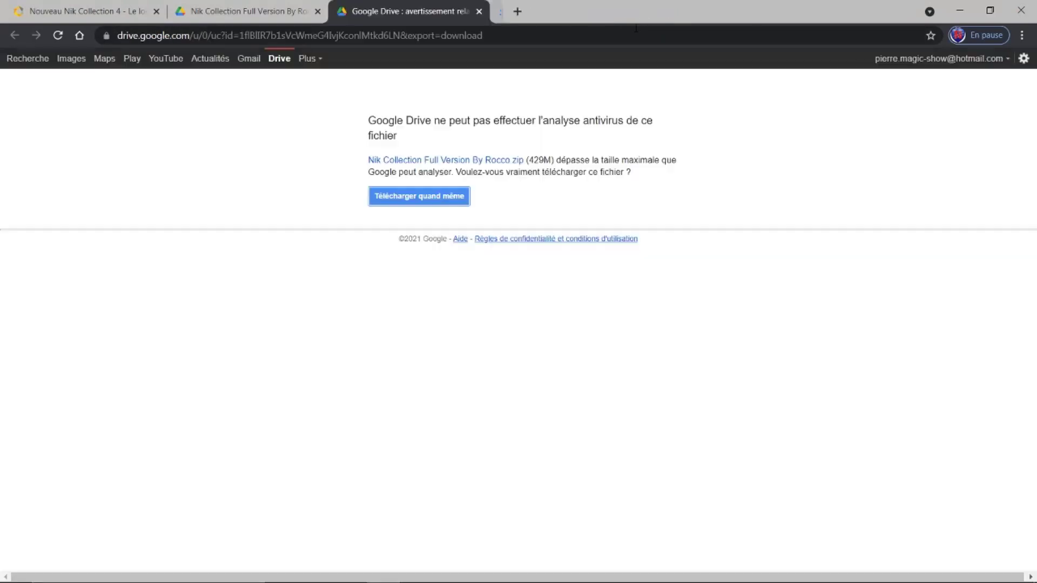
{"action": "left_click", "coordinate": [480, 11]}
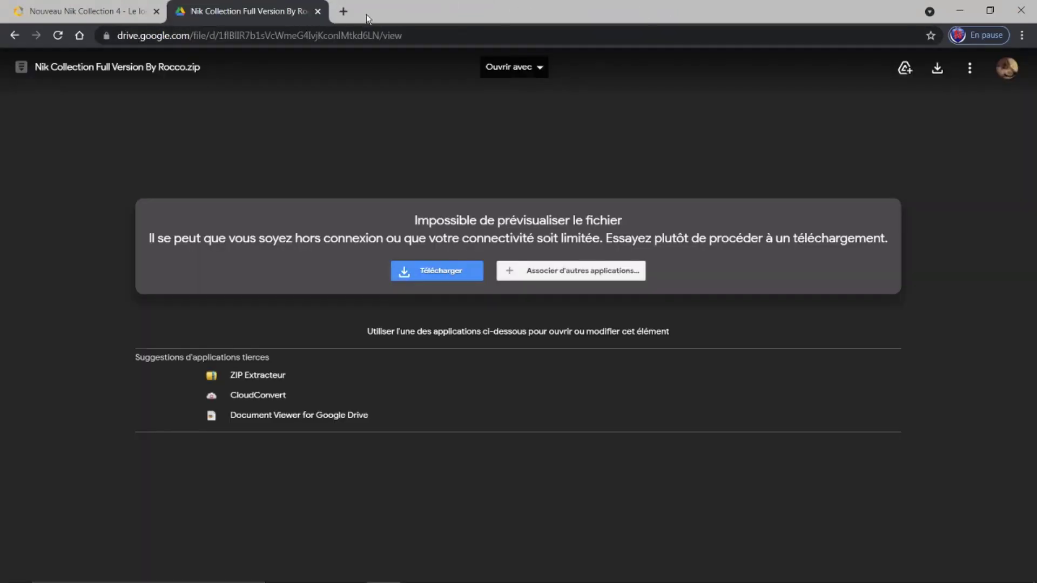
{"action": "left_click", "coordinate": [318, 11]}
{"action": "mouse_move", "coordinate": [402, 73]}
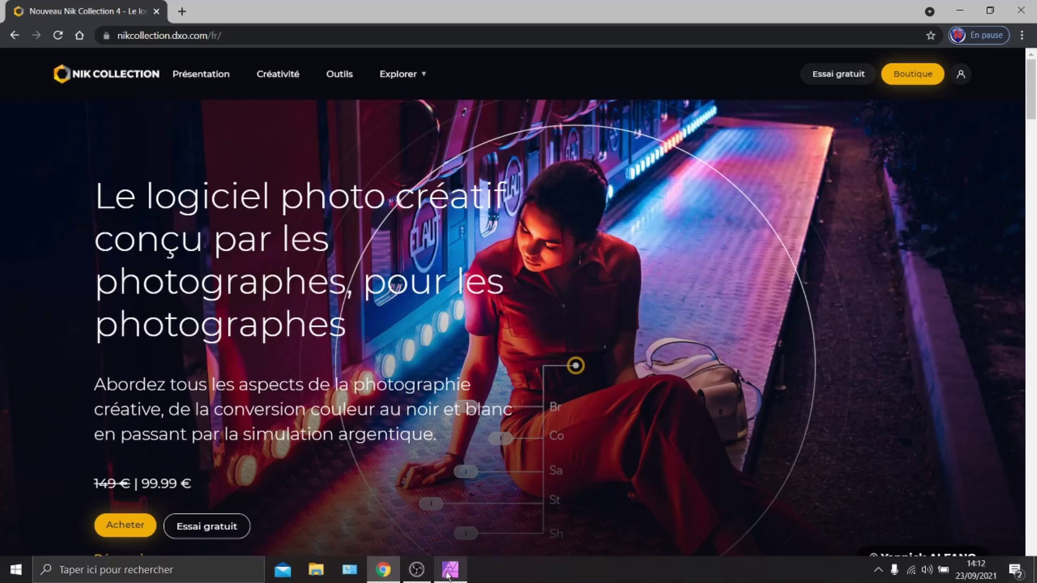
{"action": "left_click", "coordinate": [449, 571]}
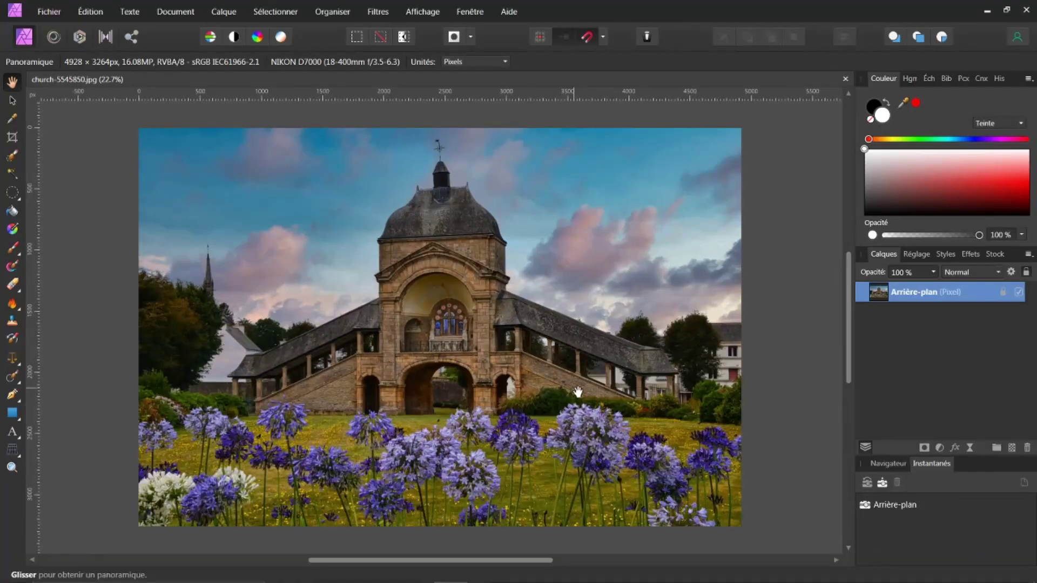
Open Preferences > Photoshop Plugins showing the D:\Dossier ZIP\gmic folder and G'MIC-Qt modules.
{"action": "left_click", "coordinate": [375, 12]}
{"action": "left_click", "coordinate": [80, 15]}
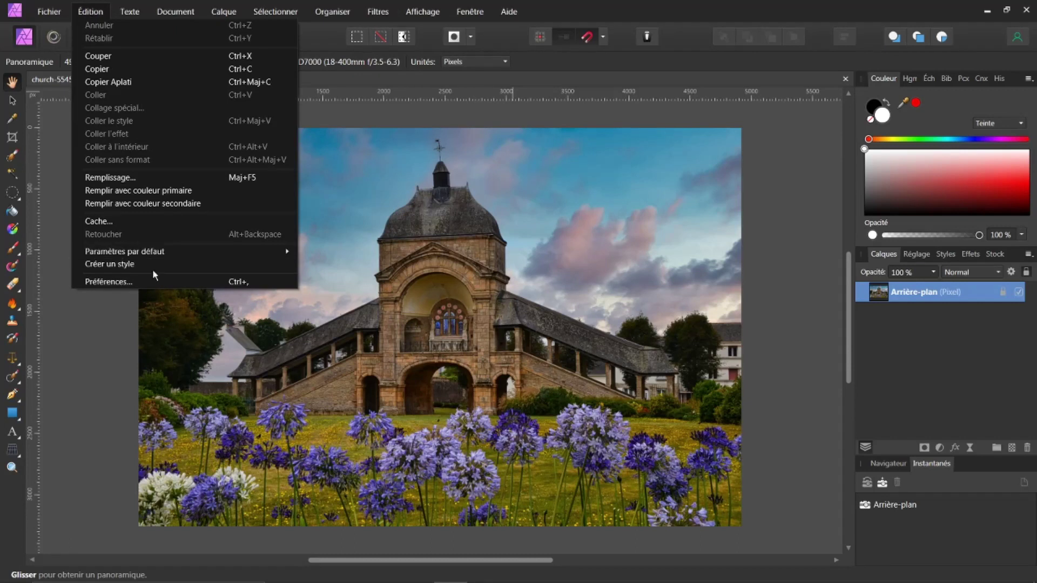
{"action": "left_click", "coordinate": [139, 283]}
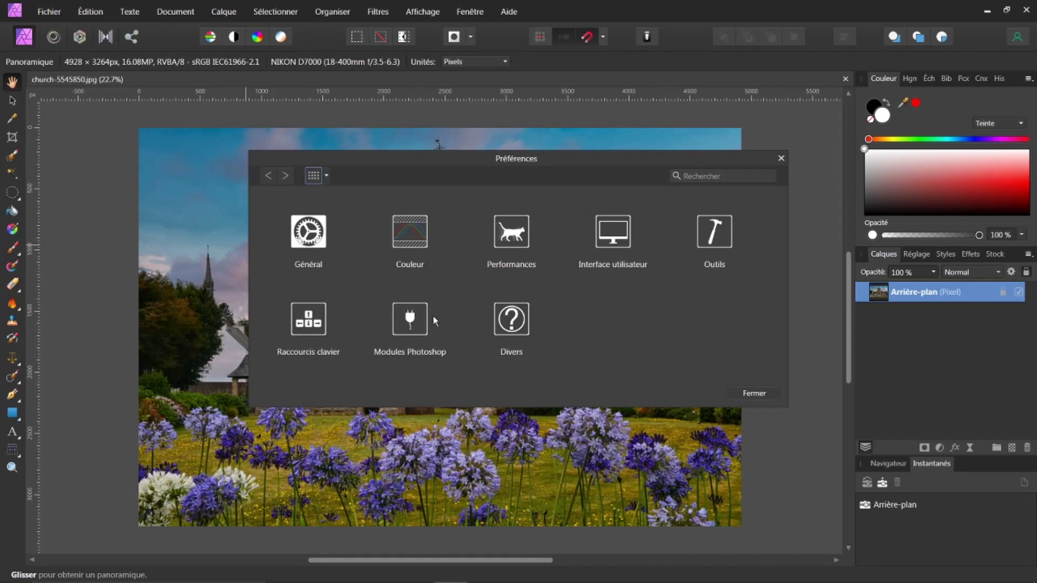
{"action": "left_click", "coordinate": [415, 320]}
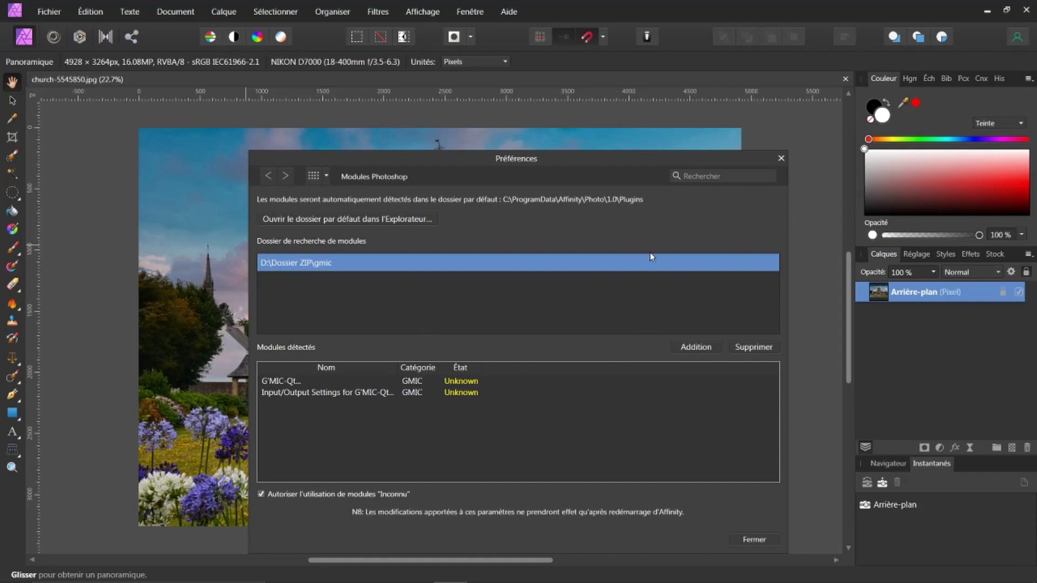
Browse to D:\Dossier programmes and add its Nik Collection folder below the gmic search folder.
{"action": "left_click", "coordinate": [698, 347]}
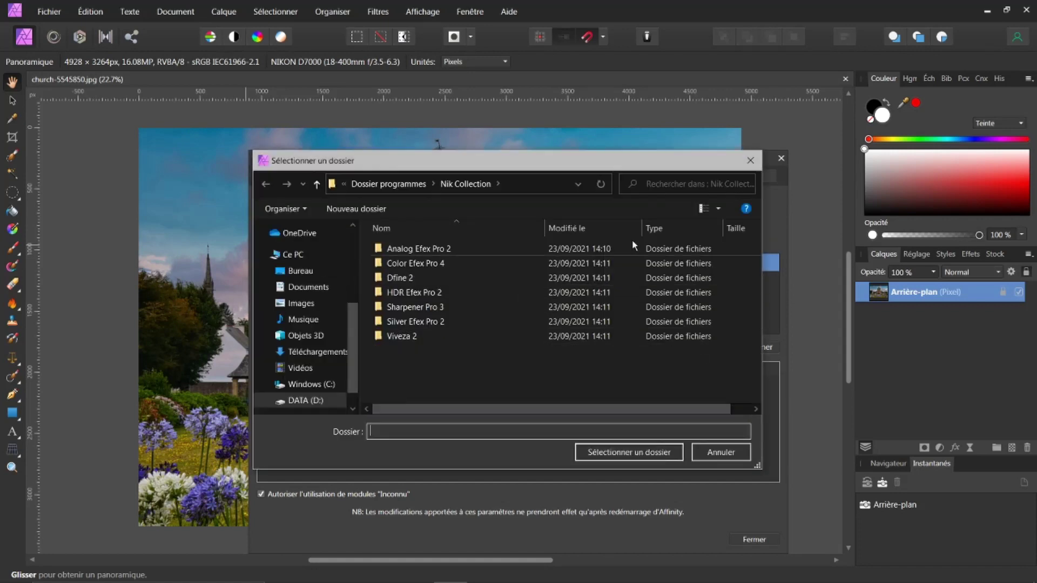
{"action": "left_click", "coordinate": [398, 183]}
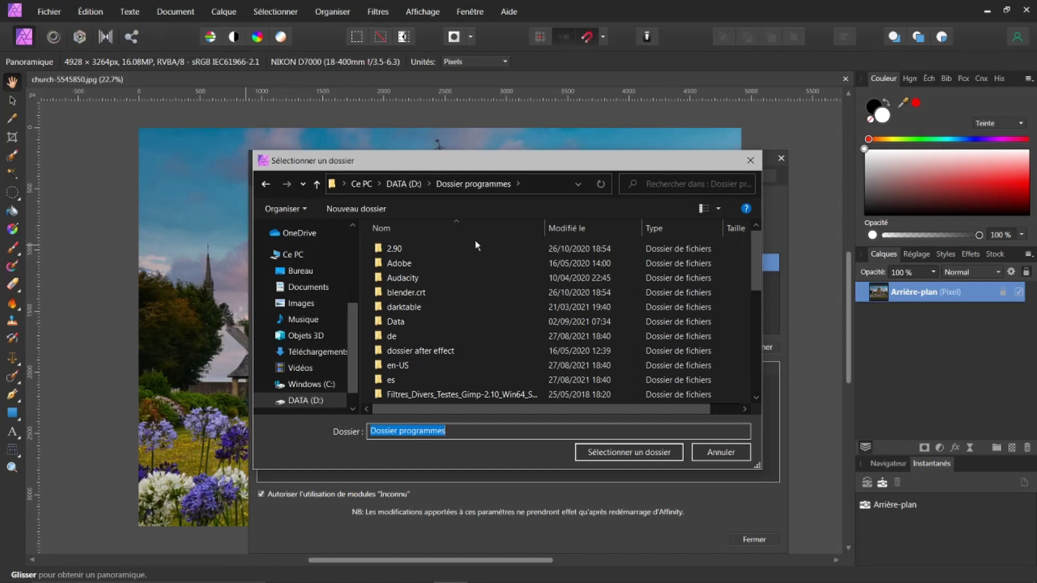
{"action": "left_click_drag", "start_coordinate": [761, 264], "coordinate": [765, 316]}
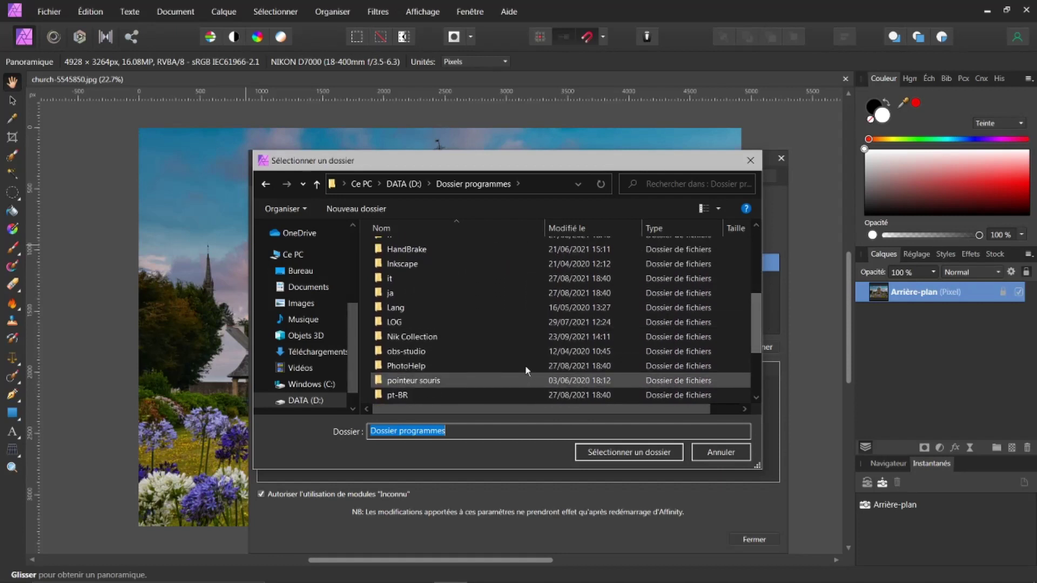
{"action": "left_click", "coordinate": [406, 338]}
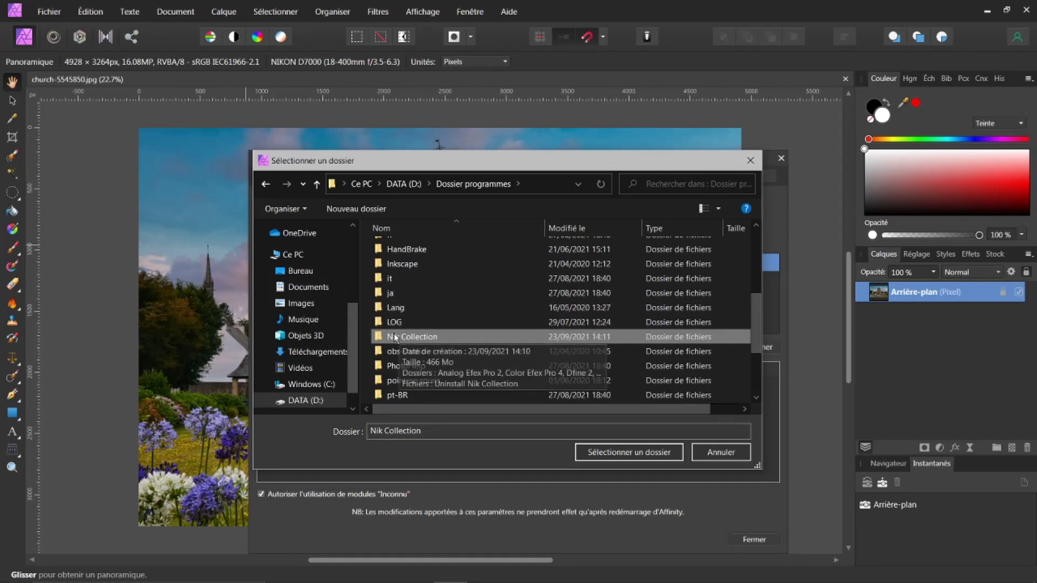
{"action": "left_click", "coordinate": [607, 453]}
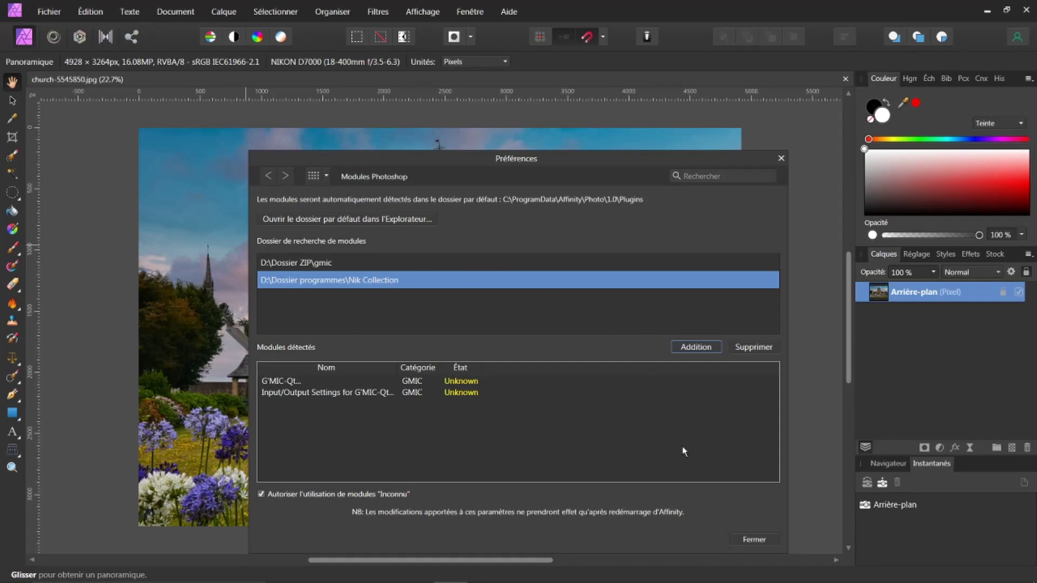
Restart Affinity Photo so the Nik Collection plugins load, then dismiss the welcome screen.
{"action": "left_click", "coordinate": [756, 540]}
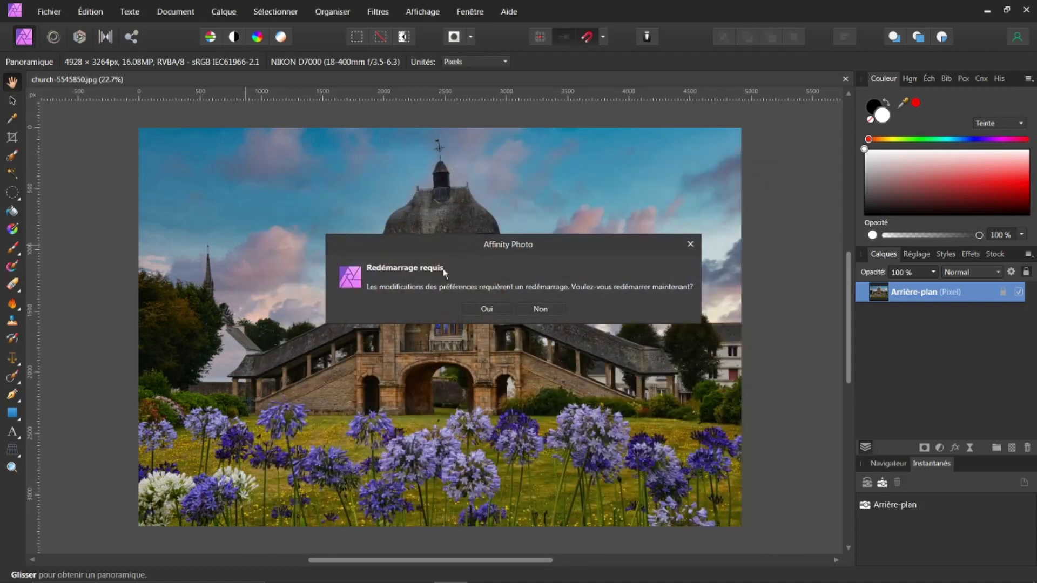
{"action": "left_click", "coordinate": [486, 309]}
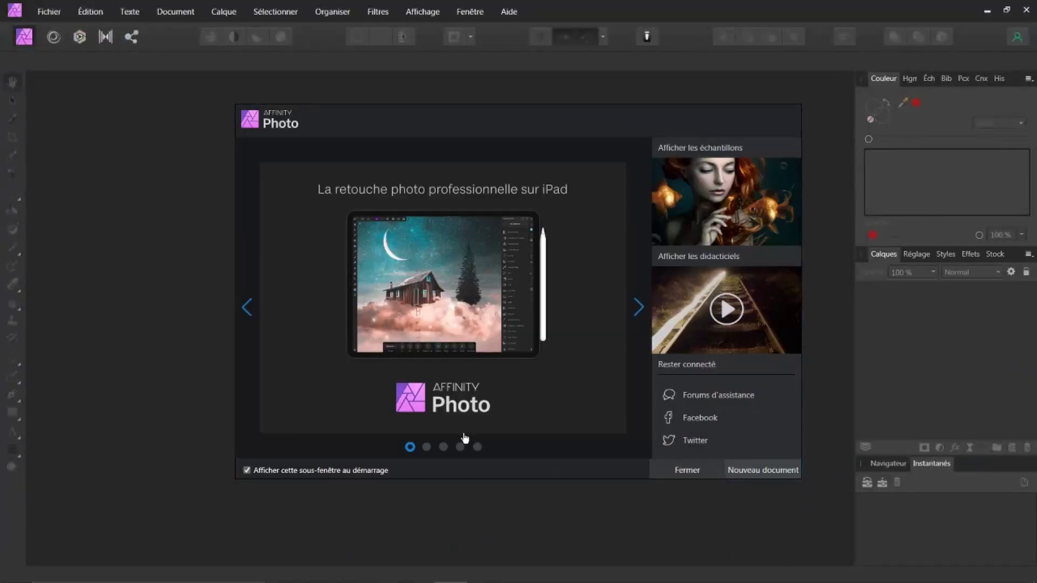
{"action": "left_click", "coordinate": [477, 447]}
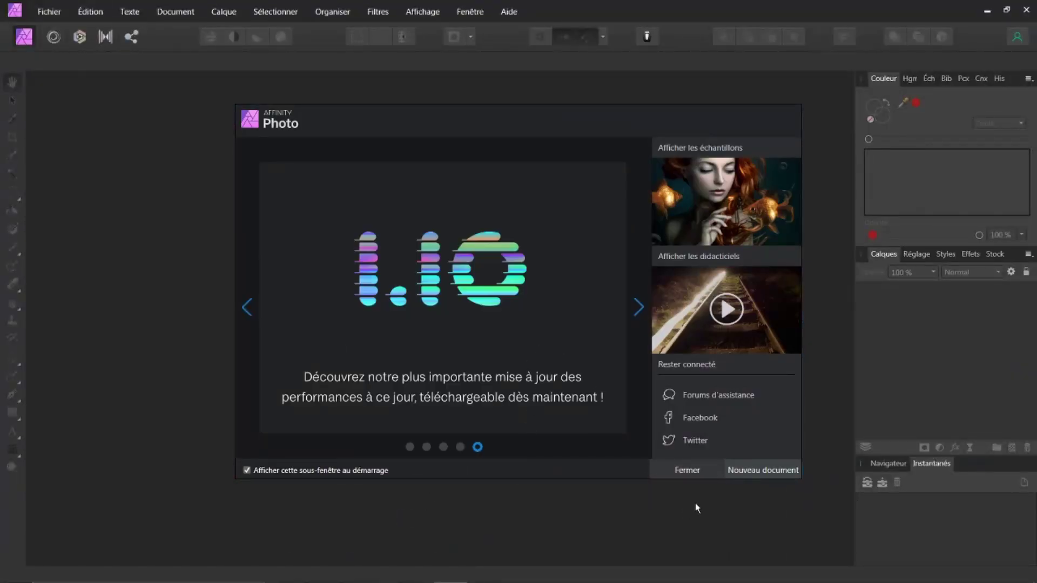
{"action": "left_click", "coordinate": [687, 470]}
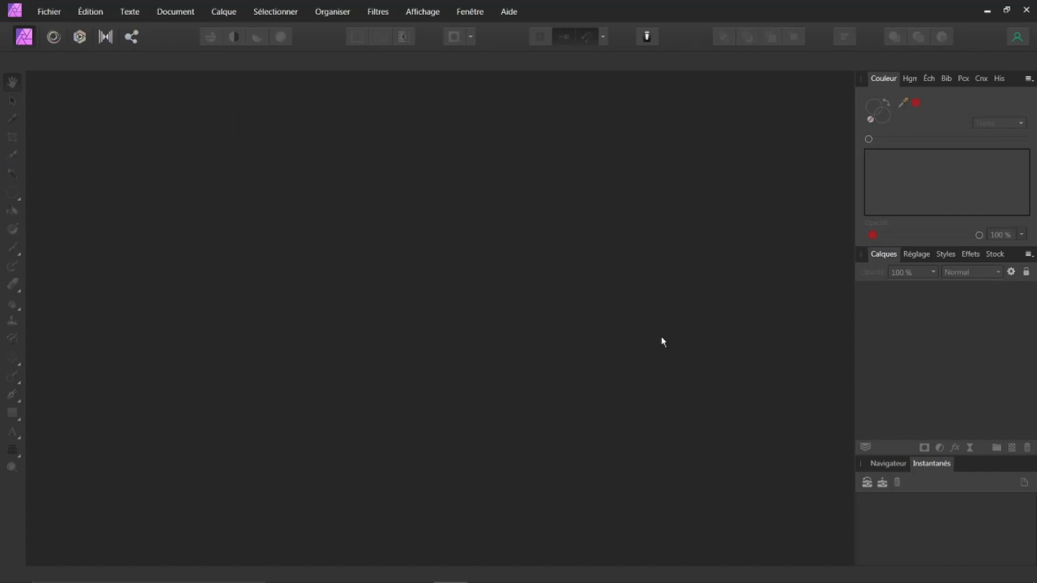
{"action": "left_click", "coordinate": [378, 11]}
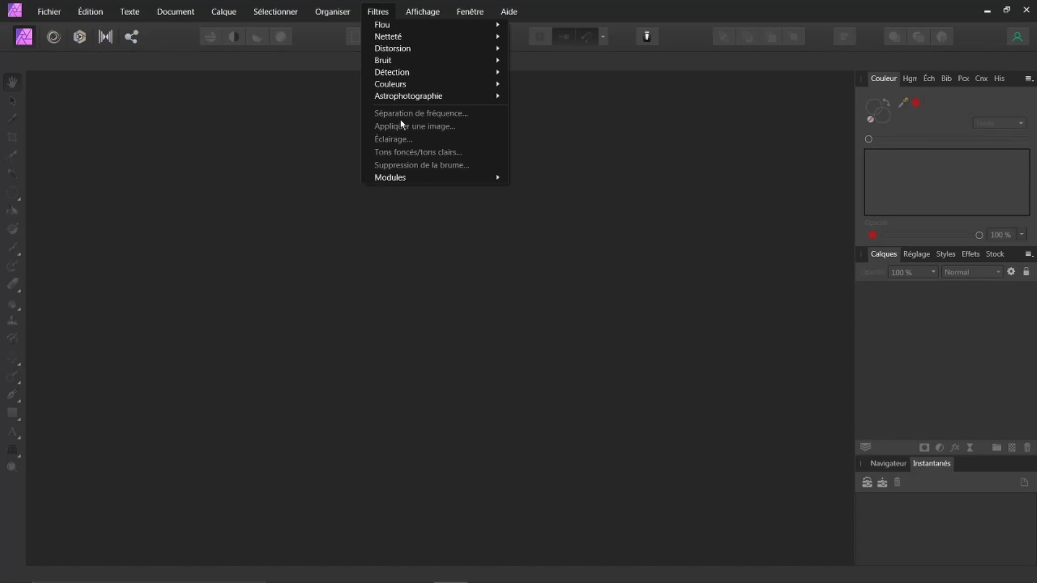
{"action": "mouse_move", "coordinate": [397, 177]}
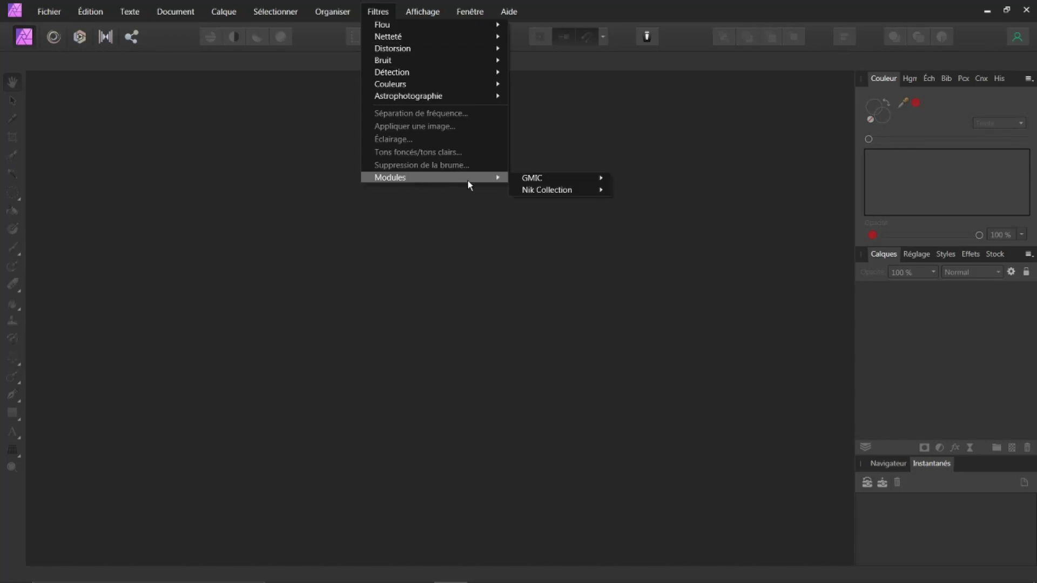
{"action": "mouse_move", "coordinate": [547, 189]}
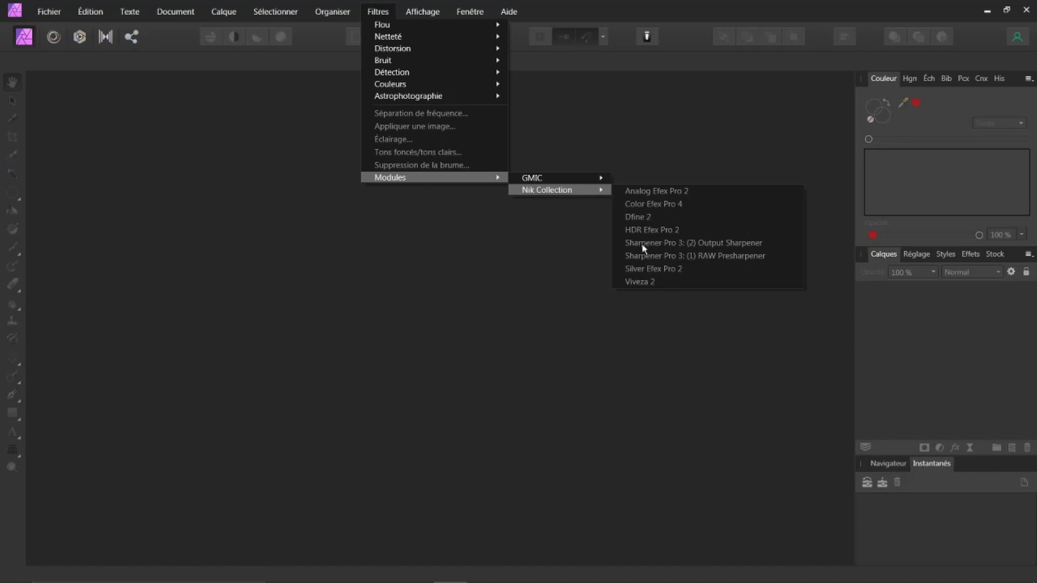
{"action": "left_click", "coordinate": [87, 10]}
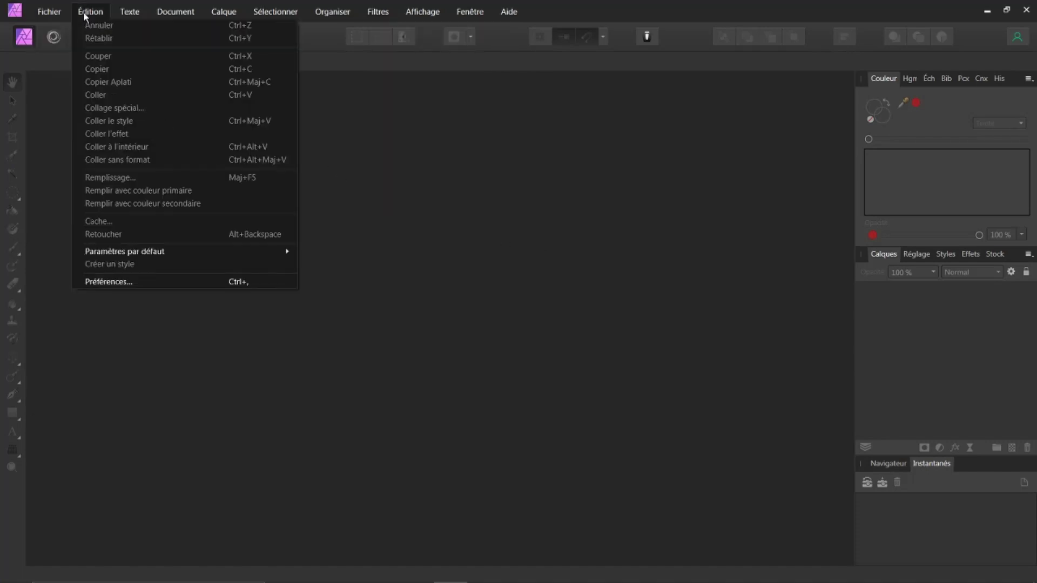
{"action": "left_click", "coordinate": [100, 282]}
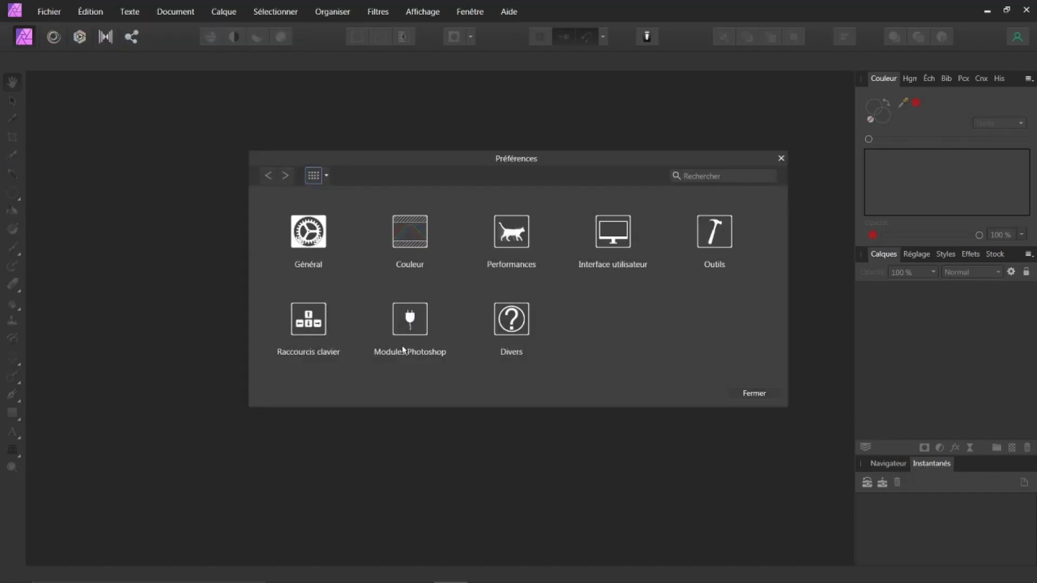
{"action": "left_click", "coordinate": [406, 324]}
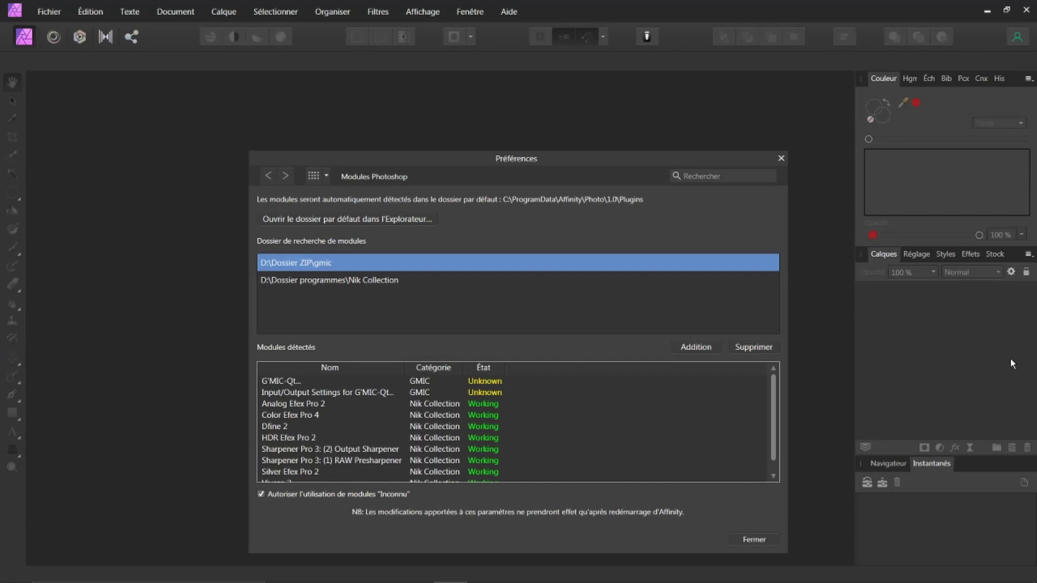
{"action": "left_click", "coordinate": [764, 539]}
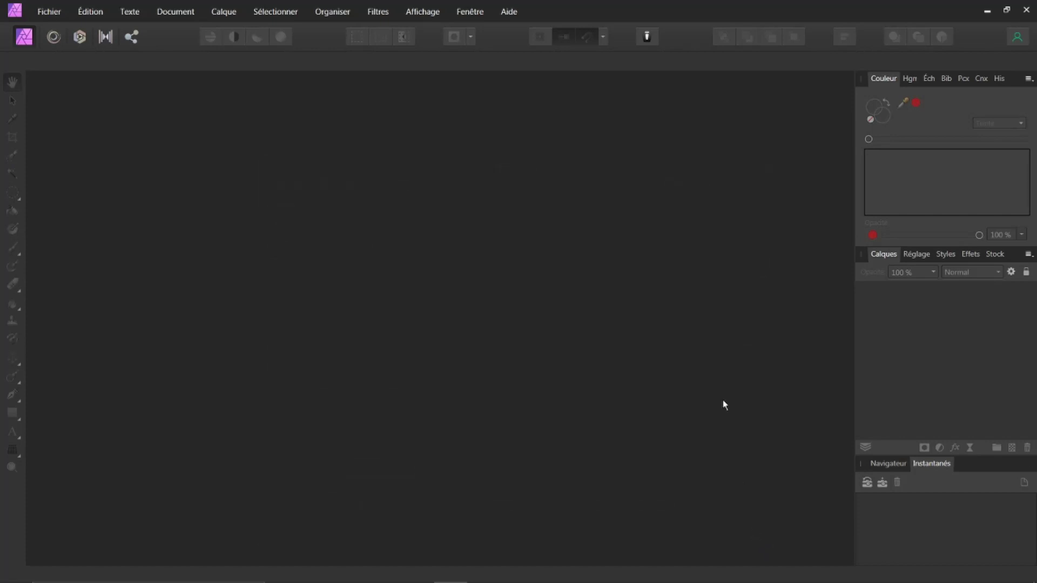
Reopen church-5545850.jpg from recent files and show the Nik Collection filter modules.
{"action": "left_click", "coordinate": [50, 13]}
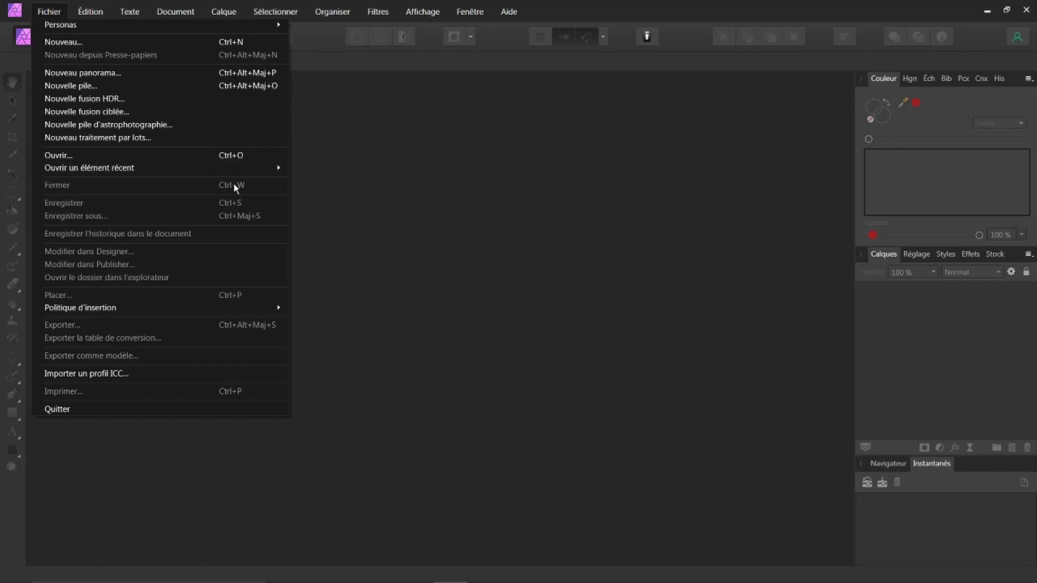
{"action": "mouse_move", "coordinate": [89, 167]}
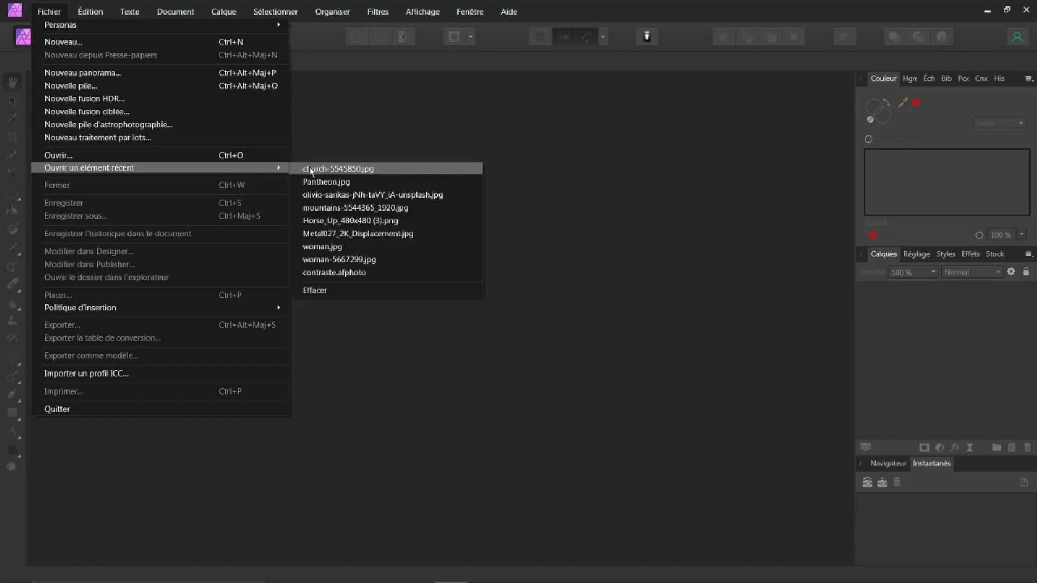
{"action": "left_click", "coordinate": [309, 168]}
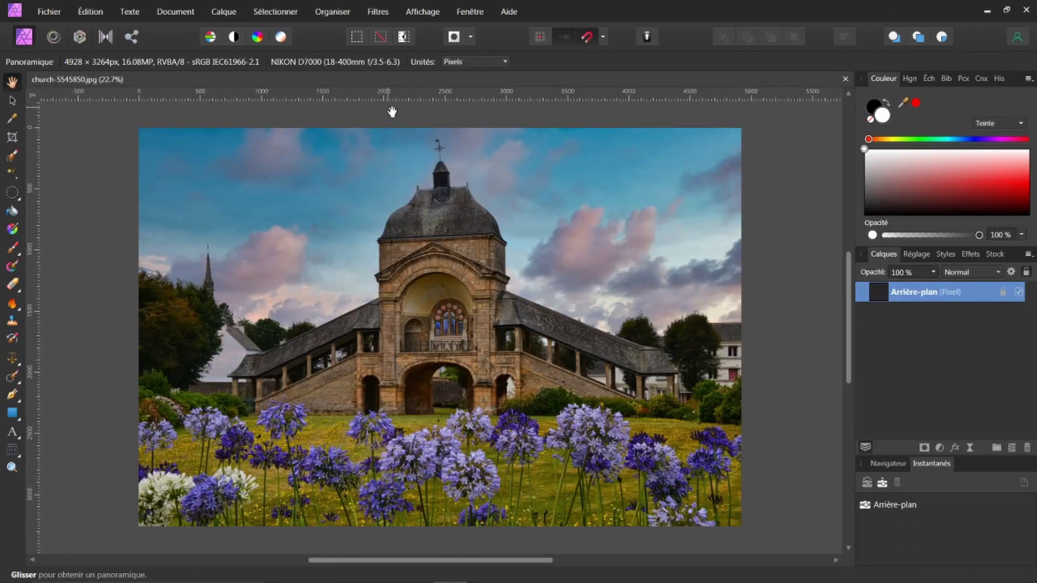
{"action": "left_click", "coordinate": [384, 17]}
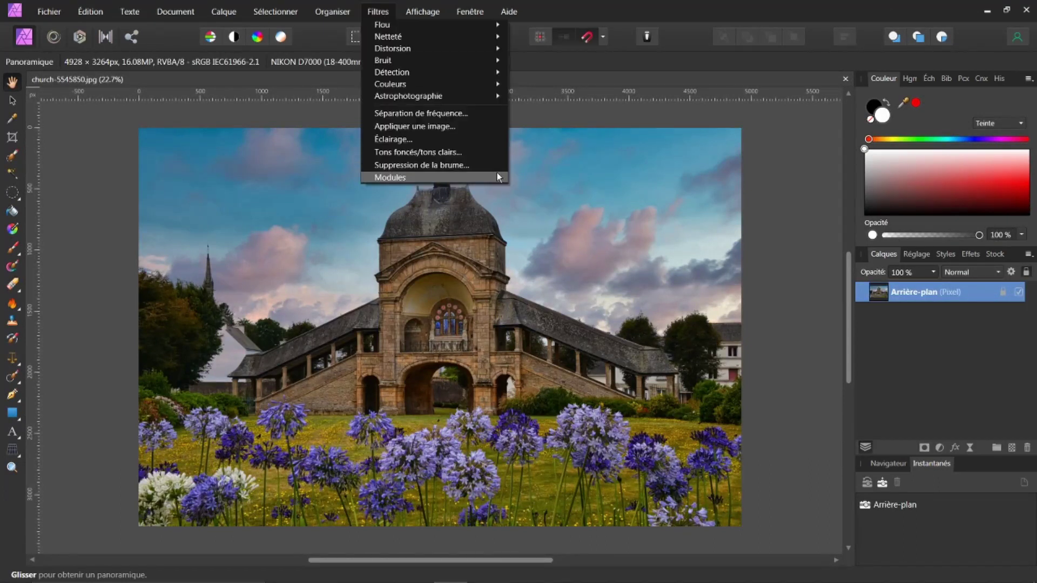
{"action": "mouse_move", "coordinate": [434, 177]}
{"action": "mouse_move", "coordinate": [548, 189]}
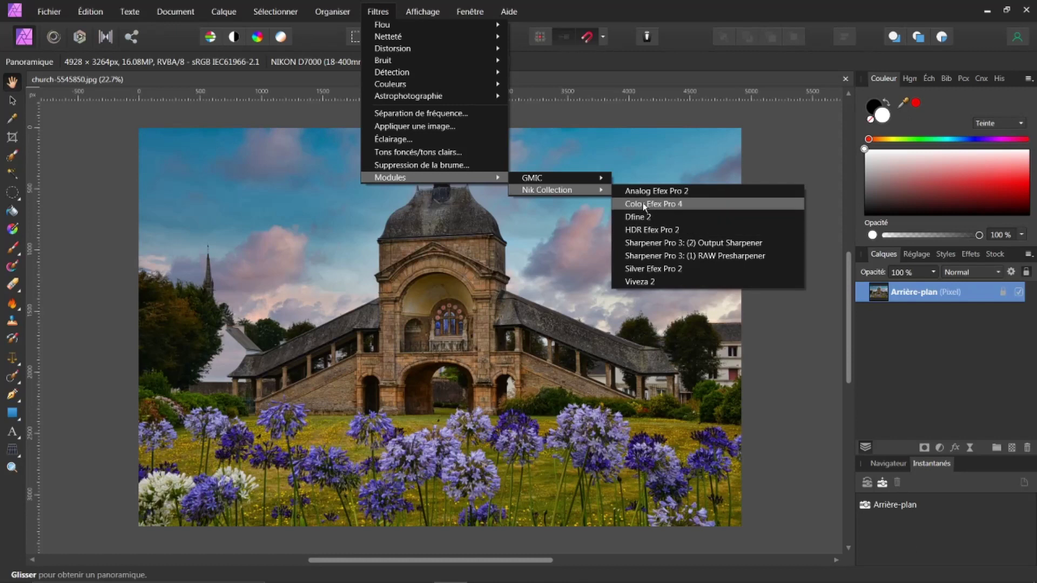
Launch Color Efex Pro 4 on the church photo in a maximised window.
{"action": "left_click", "coordinate": [646, 205]}
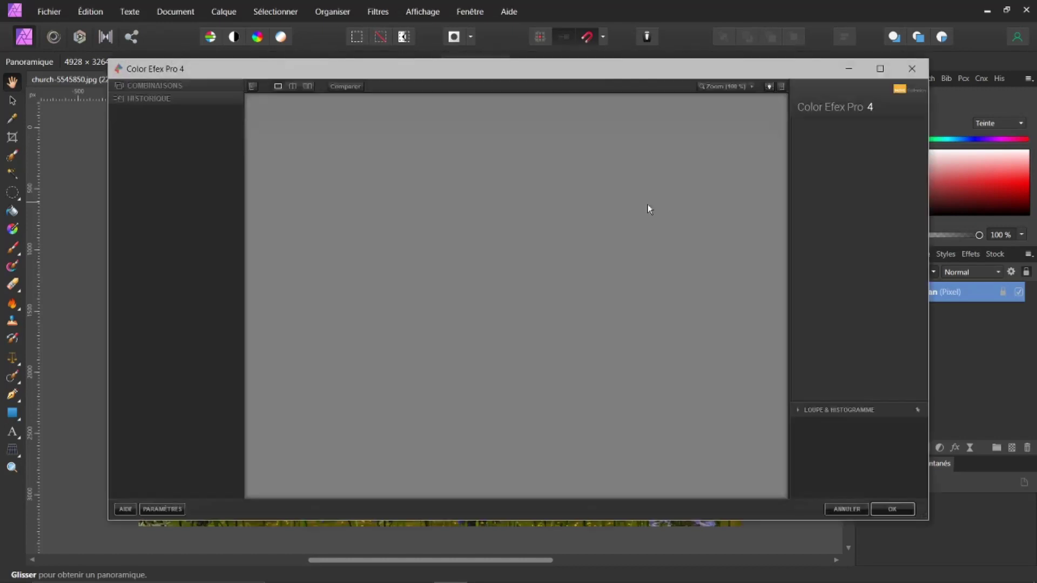
{"action": "left_click", "coordinate": [879, 70]}
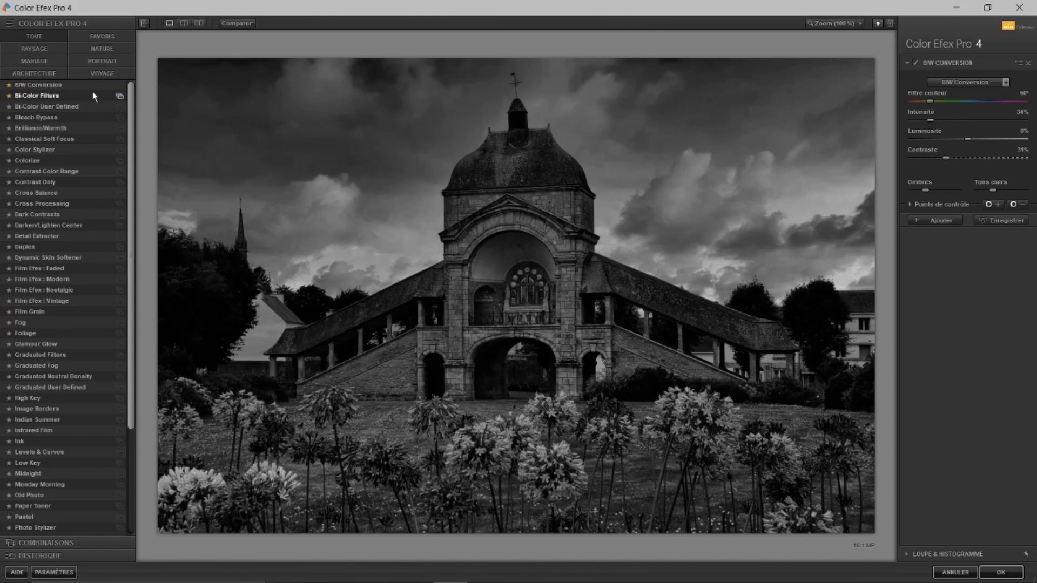
Try the B/W Conversion presets 02 - Rouge, 03 - Vert and 04 - Accentuation du contraste, then return to all filters.
{"action": "left_click", "coordinate": [120, 85]}
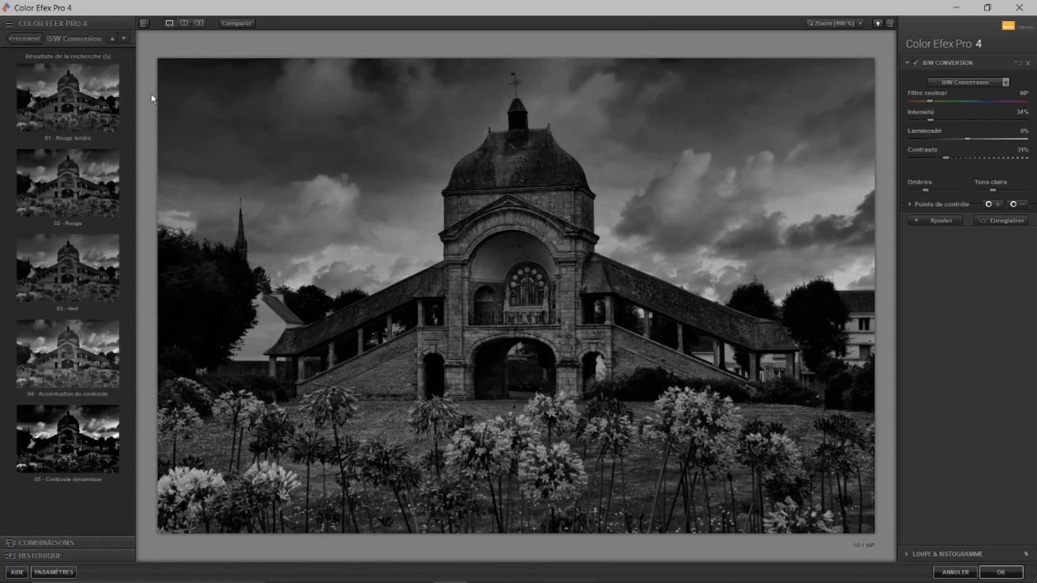
{"action": "left_click", "coordinate": [52, 169]}
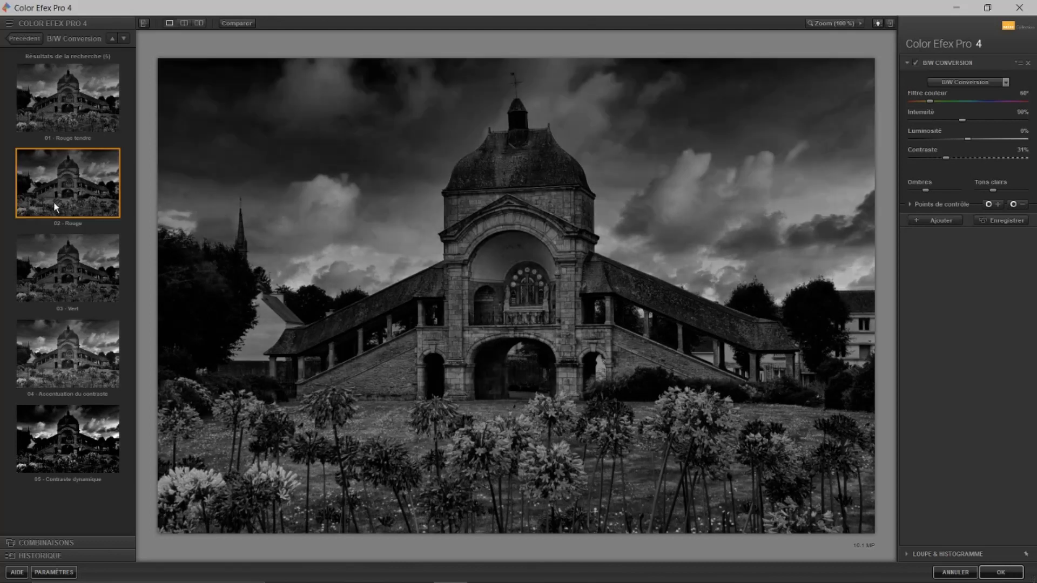
{"action": "left_click", "coordinate": [55, 255]}
{"action": "left_click", "coordinate": [50, 345]}
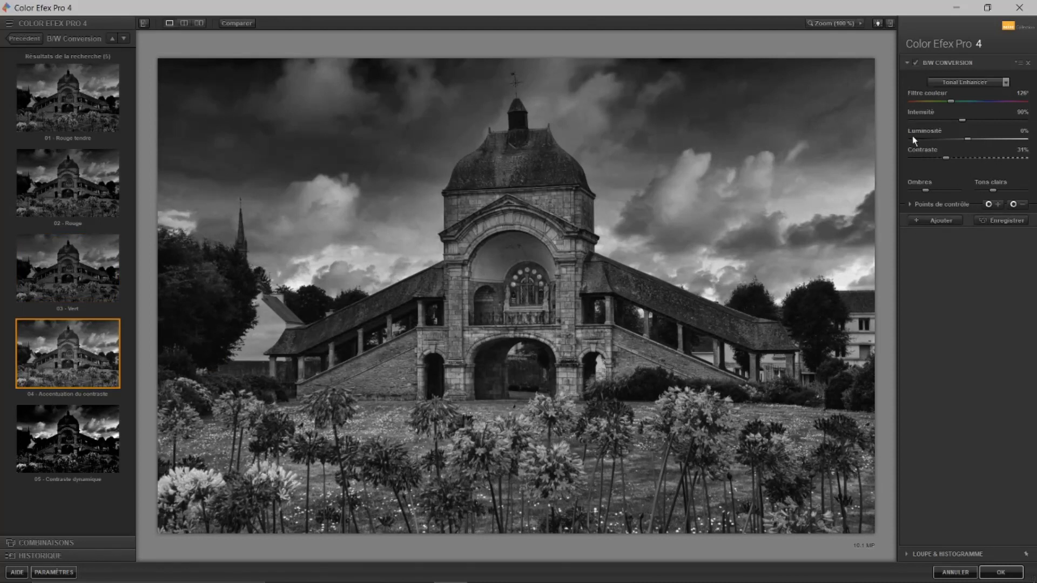
{"action": "left_click", "coordinate": [17, 38]}
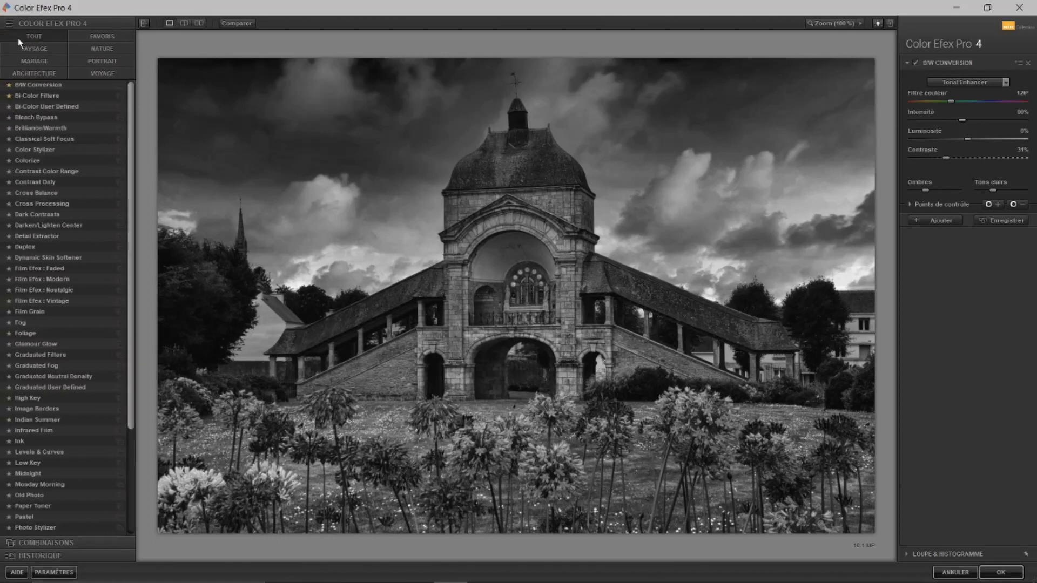
Apply Bi-Color Filters, compare presets 02–05, and keep 02 - Froid/Chaud at 38% opacity.
{"action": "left_click", "coordinate": [50, 96]}
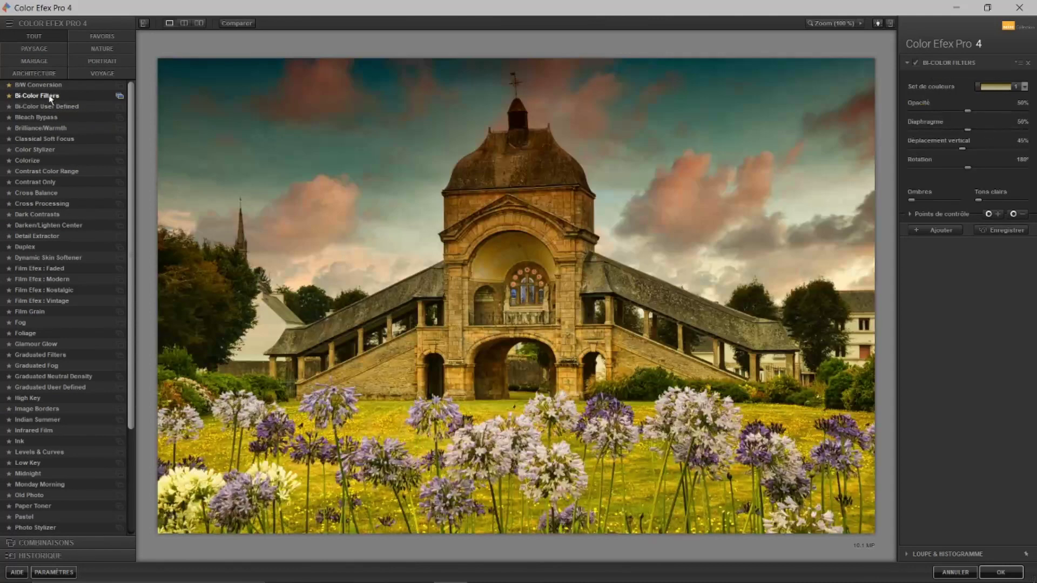
{"action": "left_click", "coordinate": [119, 95]}
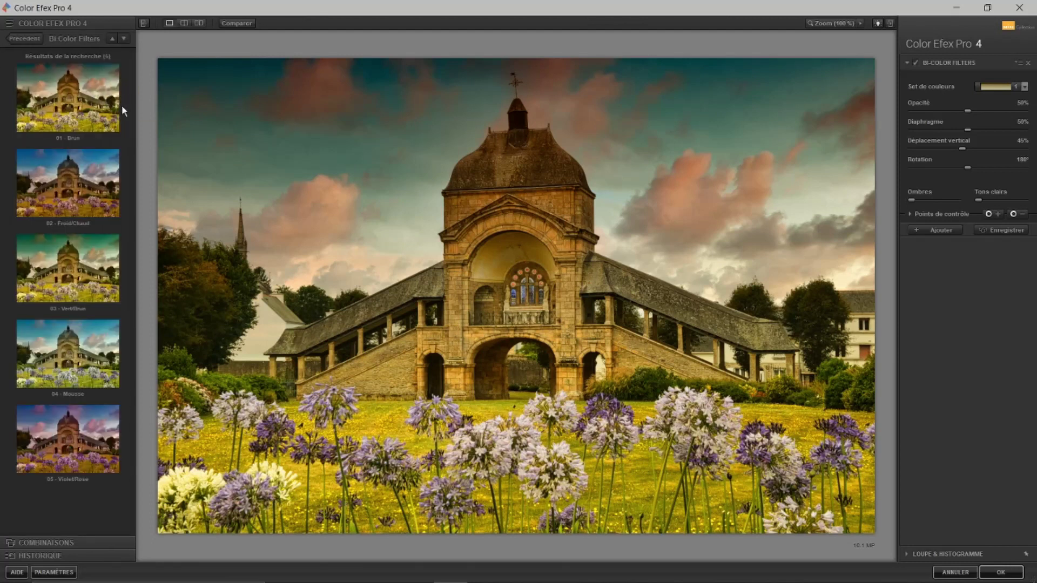
{"action": "left_click", "coordinate": [72, 176]}
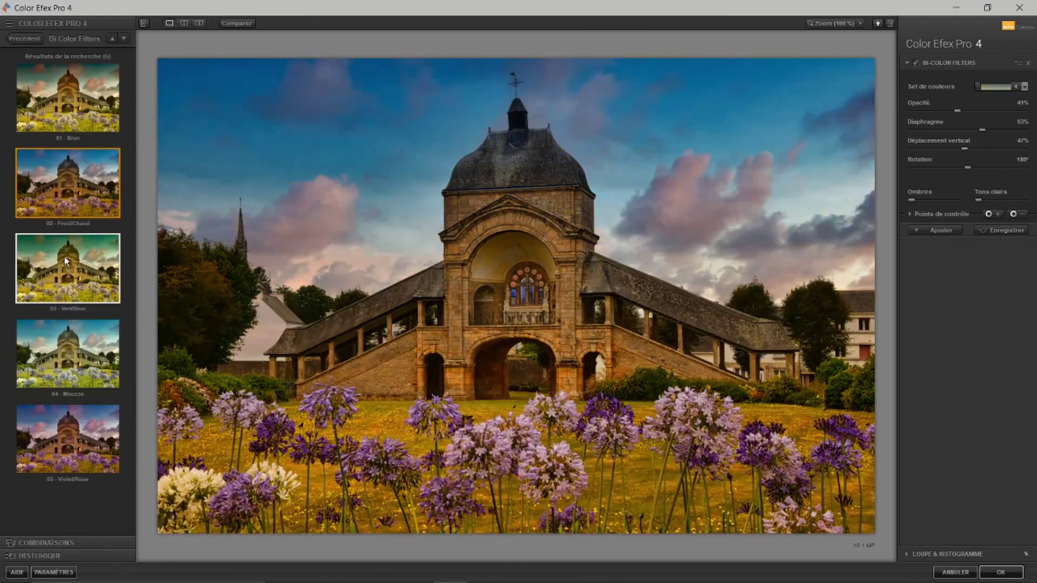
{"action": "left_click", "coordinate": [66, 260]}
{"action": "left_click", "coordinate": [84, 346]}
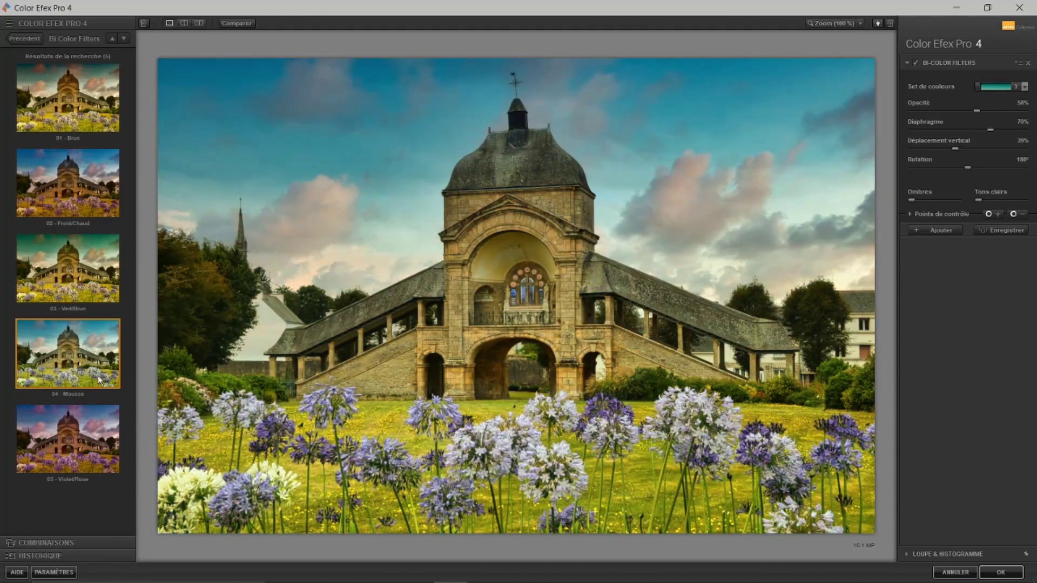
{"action": "left_click", "coordinate": [88, 426]}
{"action": "left_click", "coordinate": [84, 168]}
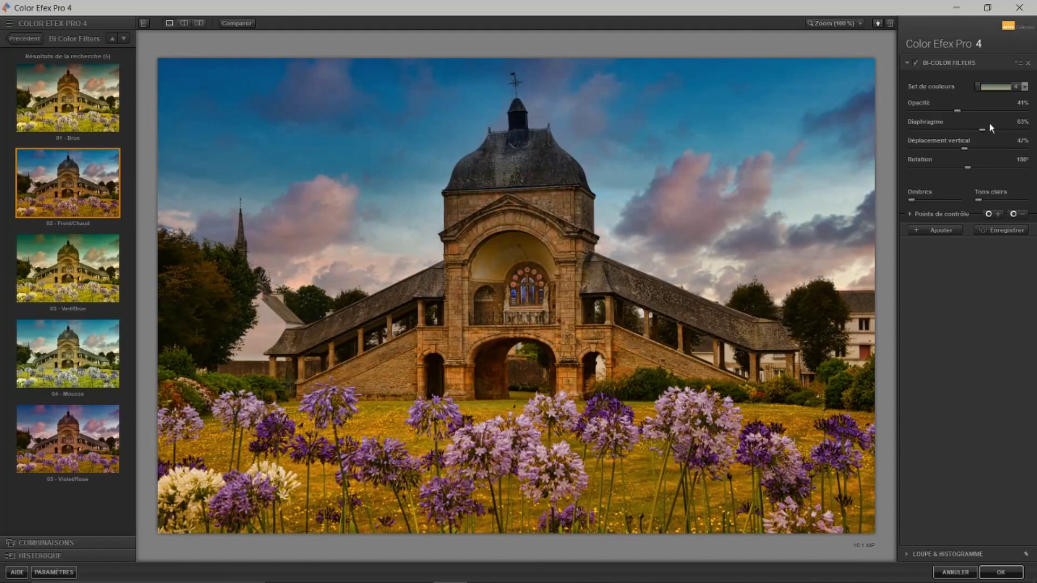
{"action": "mouse_move", "coordinate": [959, 109]}
{"action": "left_mouse_down"}
{"action": "mouse_move", "coordinate": [990, 114]}
{"action": "mouse_move", "coordinate": [931, 116]}
{"action": "mouse_move", "coordinate": [982, 120]}
{"action": "mouse_move", "coordinate": [956, 121]}
{"action": "left_mouse_up"}
Preview Bi-Color User Defined, Bleach Bypass and Brilliance/Warmth presets, then return to all filters.
{"action": "left_click", "coordinate": [124, 38]}
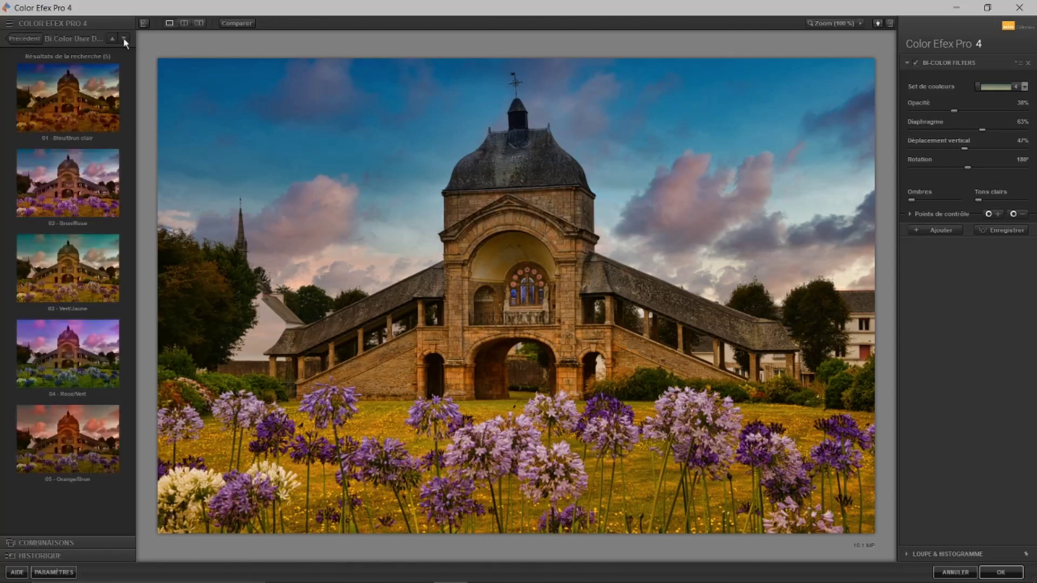
{"action": "left_click", "coordinate": [125, 40]}
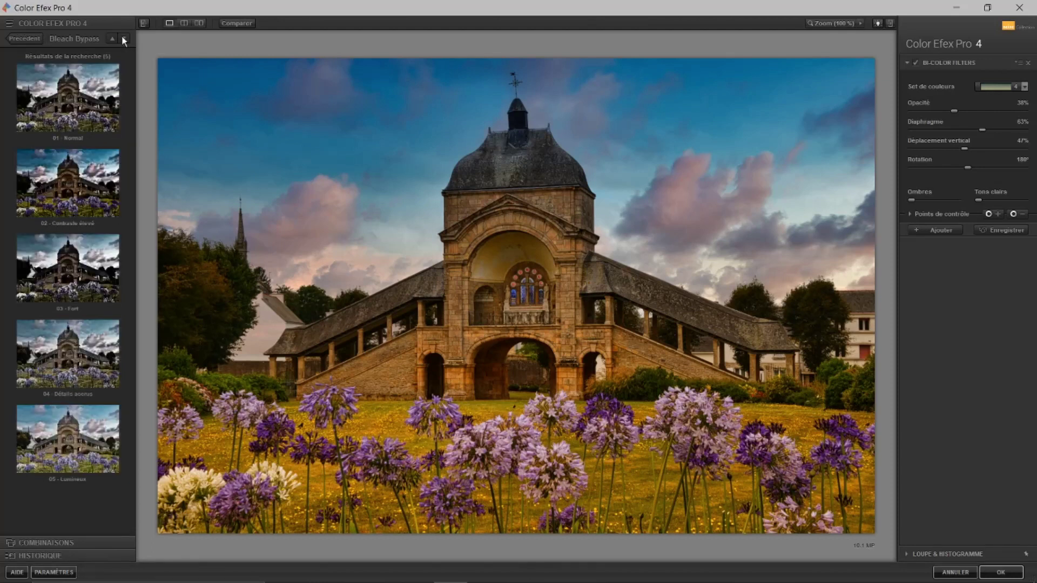
{"action": "left_click", "coordinate": [124, 39]}
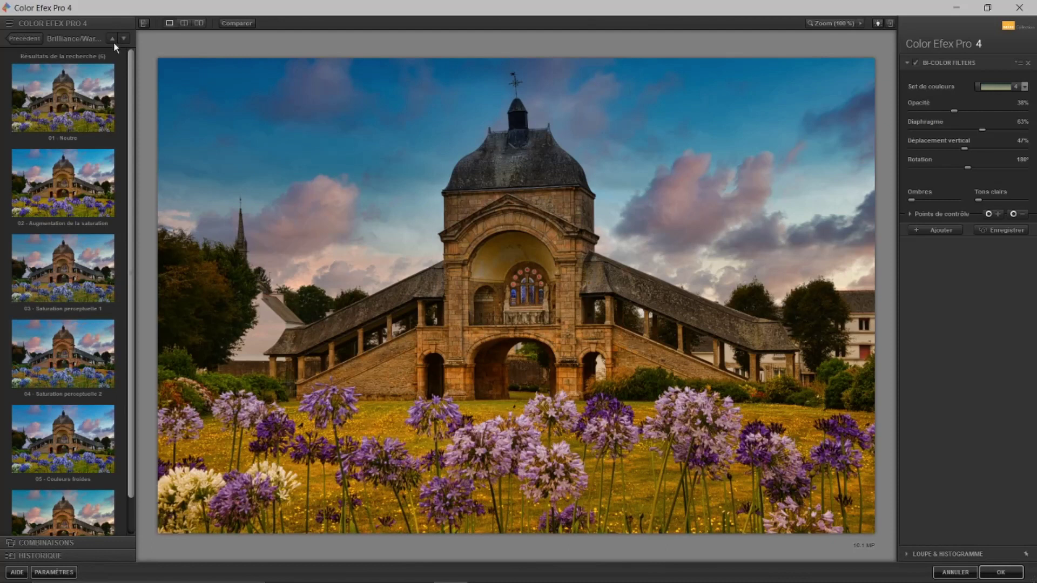
{"action": "left_click", "coordinate": [25, 39]}
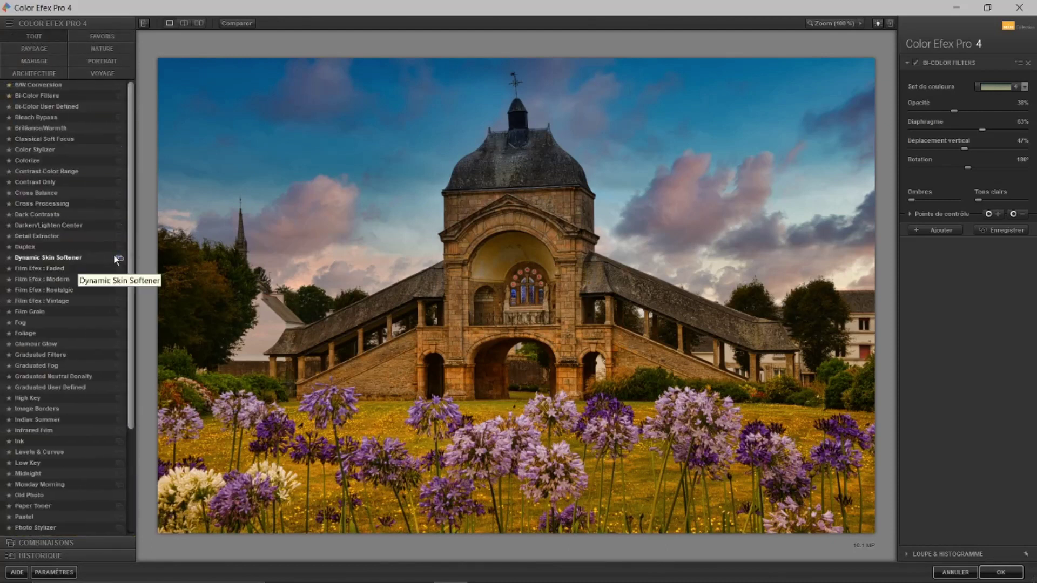
Apply Foliage, compare 02 - Vert jaunâtre, and settle on the 01 - Vert chaud preset.
{"action": "left_click", "coordinate": [29, 335]}
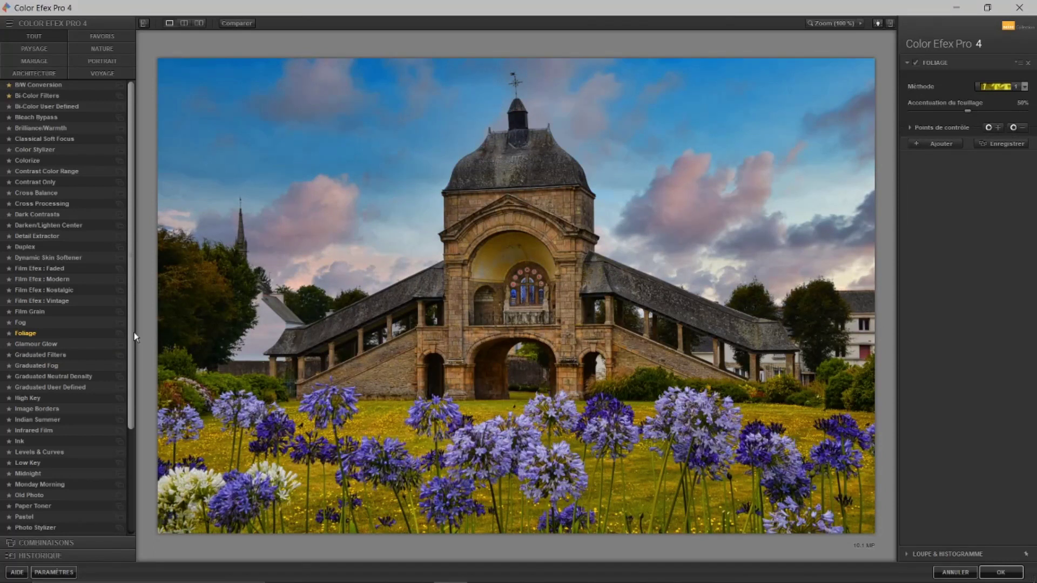
{"action": "left_click", "coordinate": [120, 334]}
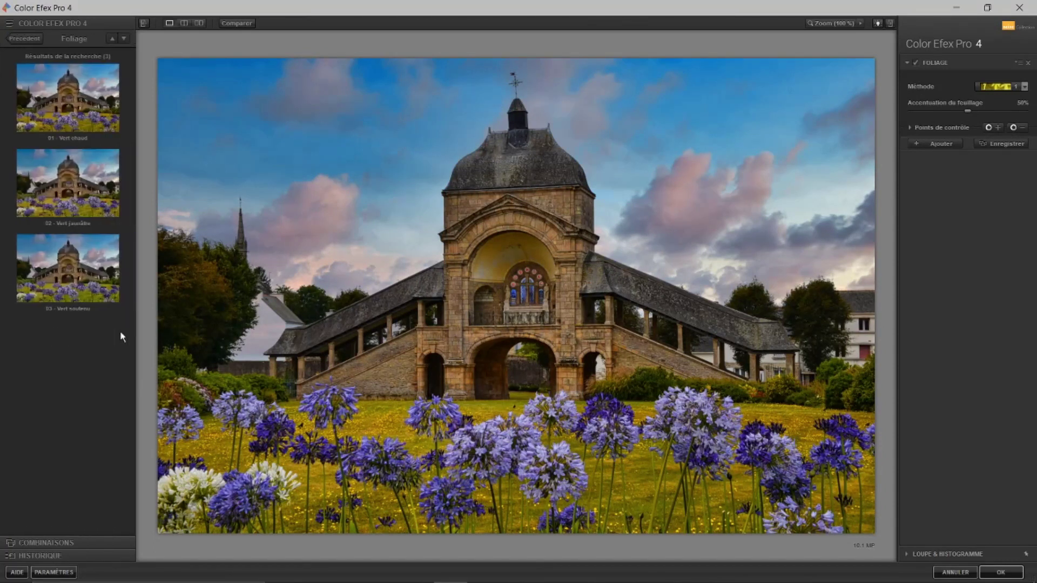
{"action": "left_click", "coordinate": [67, 188]}
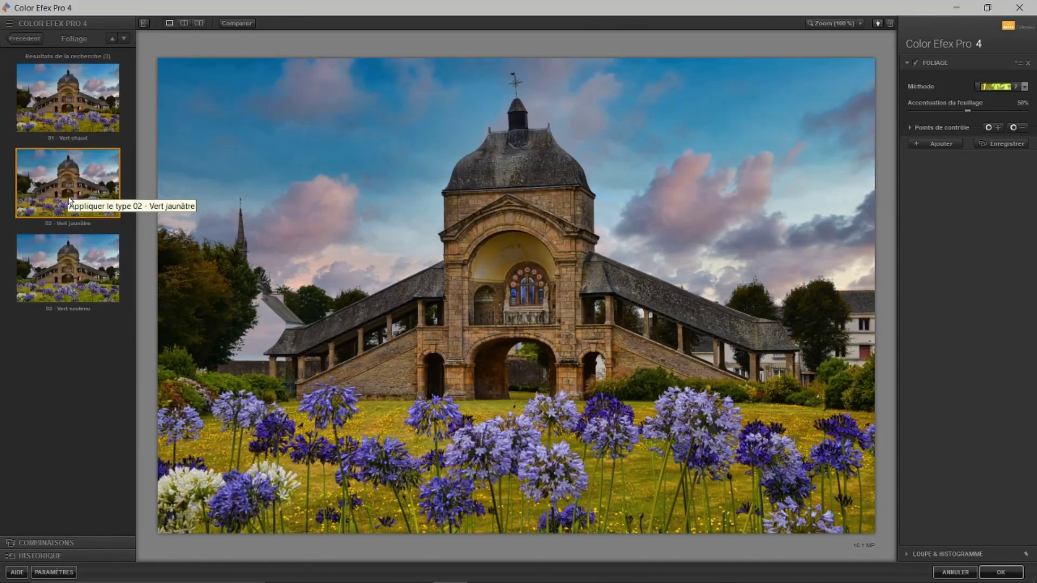
{"action": "left_click", "coordinate": [75, 111]}
{"action": "left_click", "coordinate": [21, 37]}
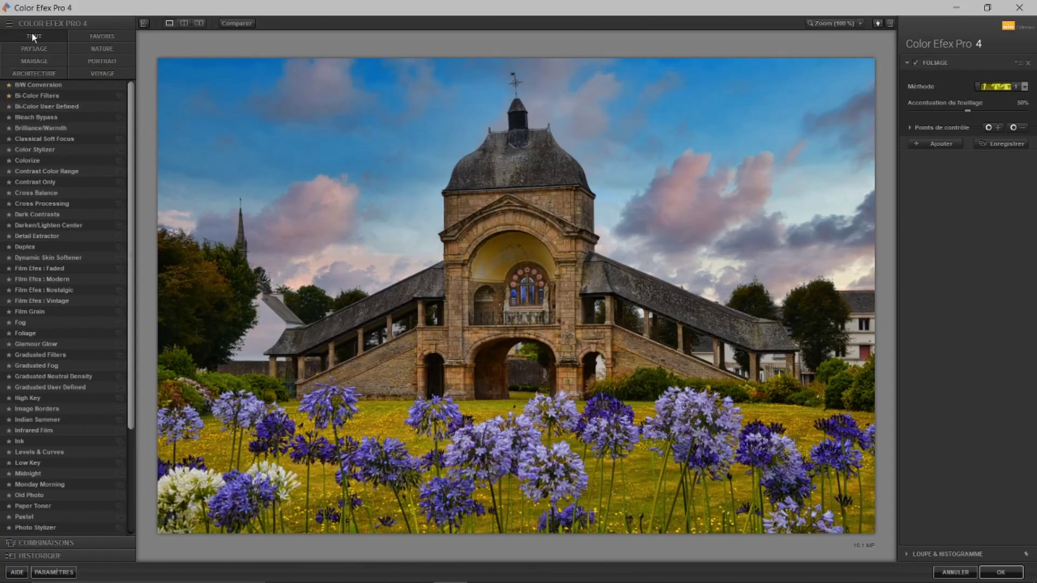
Browse the Nature, Portrait and Voyage filter categories, then show all filters again.
{"action": "left_click", "coordinate": [101, 50]}
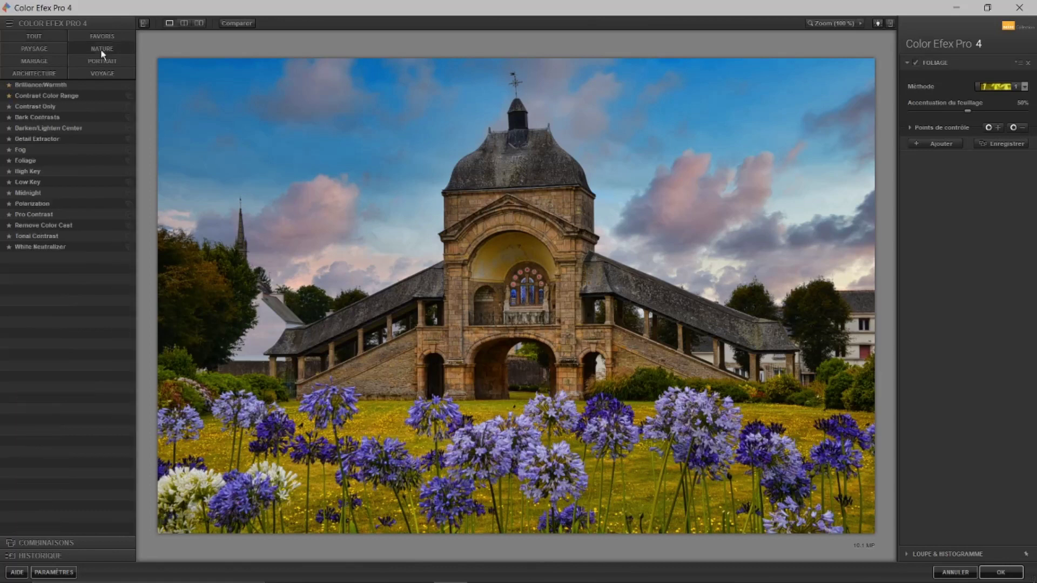
{"action": "left_click", "coordinate": [109, 62]}
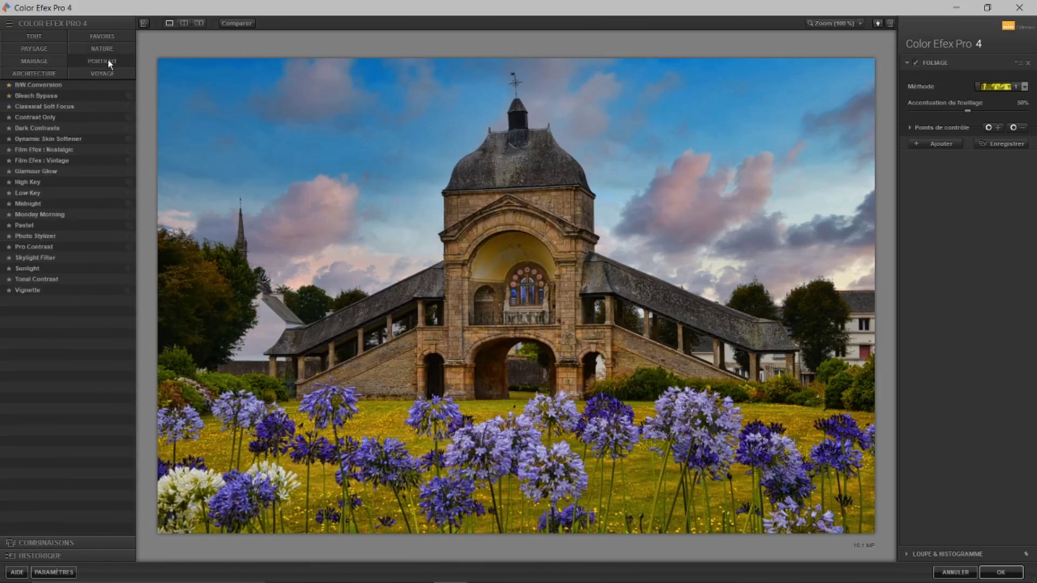
{"action": "left_click", "coordinate": [106, 73]}
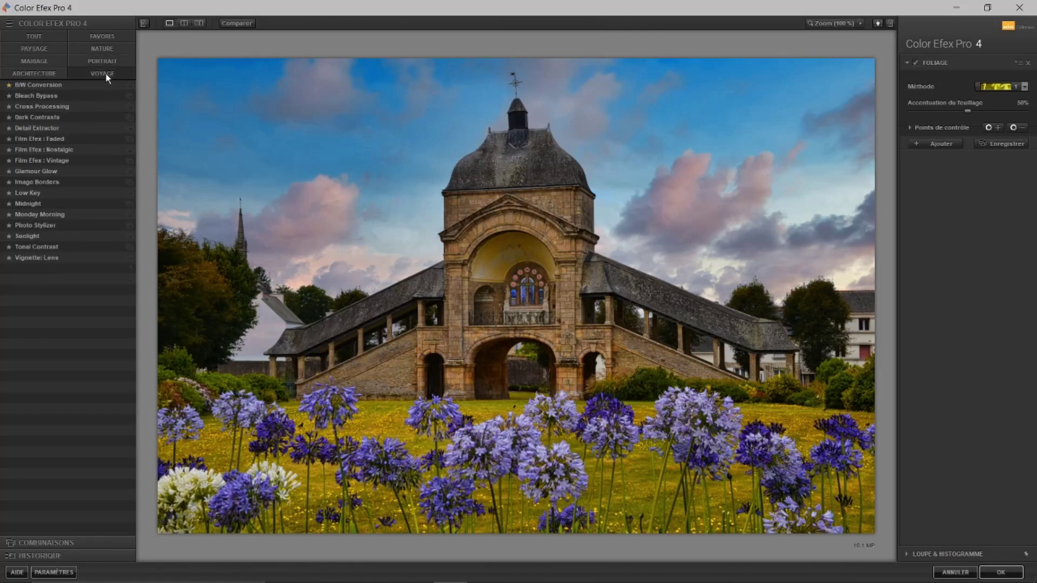
{"action": "left_click", "coordinate": [33, 37]}
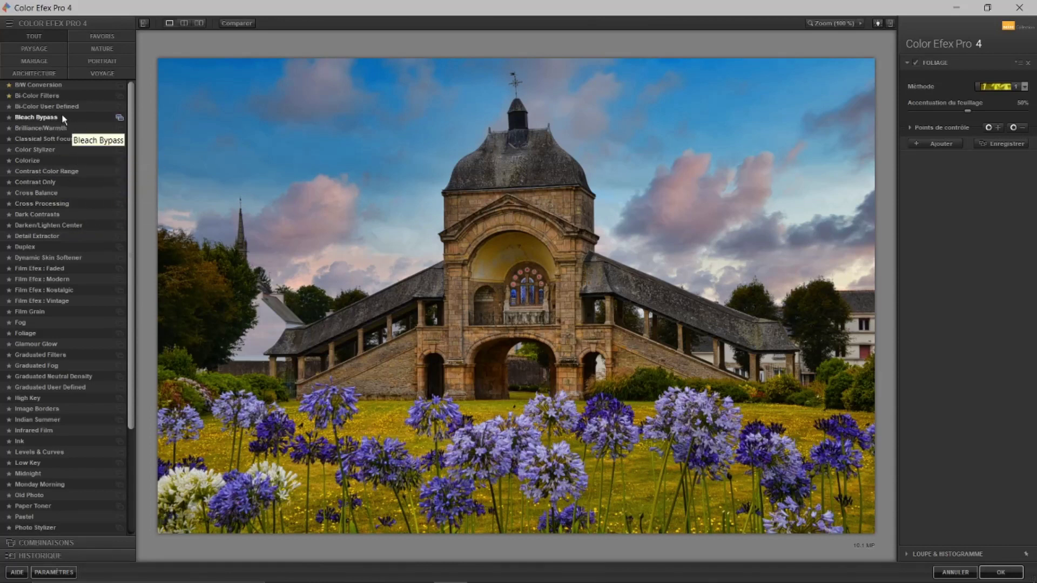
Try Bleach Bypass presets 02 - Contraste élevé and 01 - Normal, then cancel the plugin.
{"action": "left_click", "coordinate": [119, 118]}
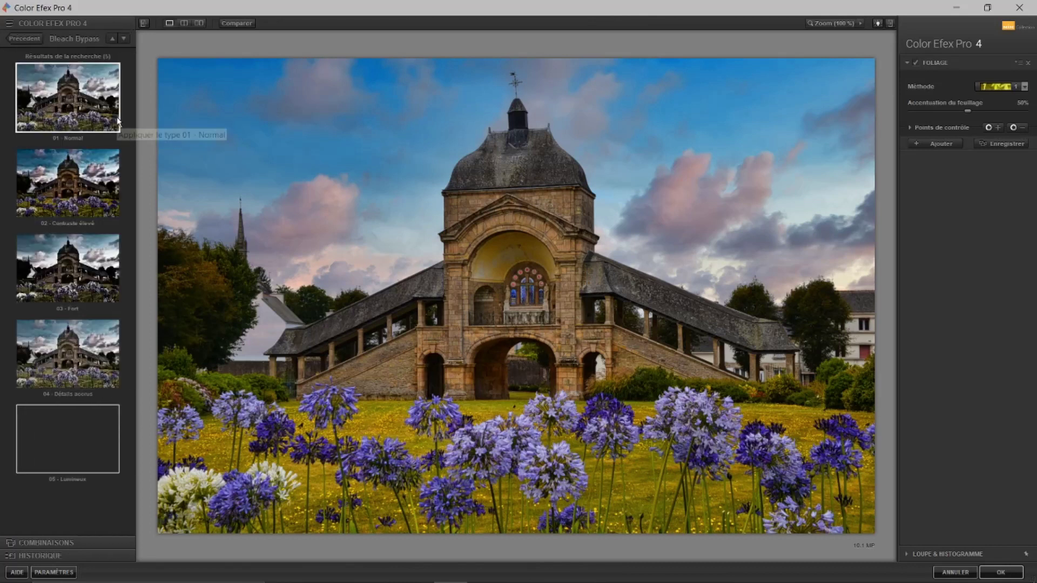
{"action": "left_click", "coordinate": [69, 175]}
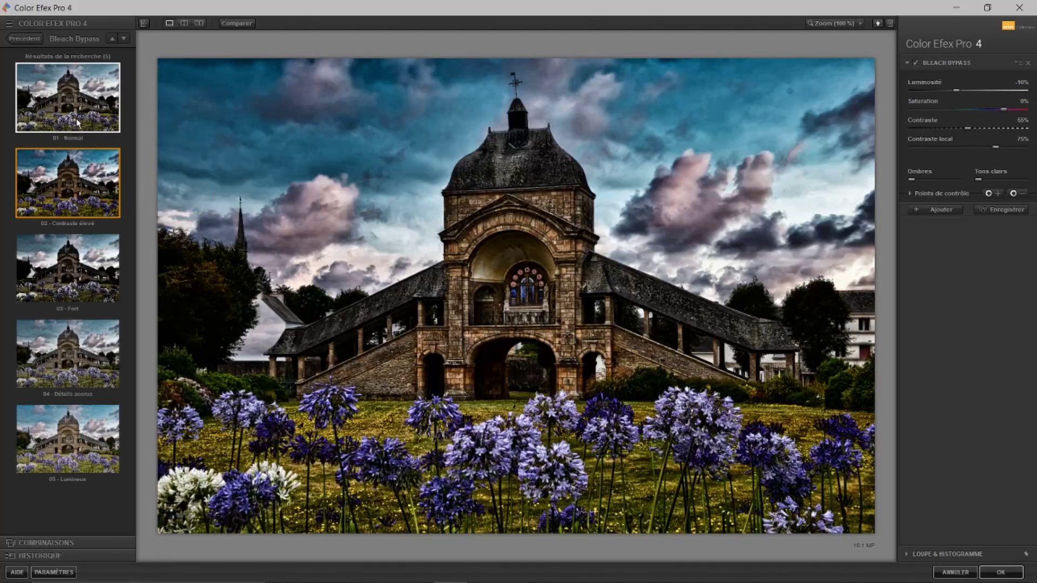
{"action": "left_click", "coordinate": [77, 114]}
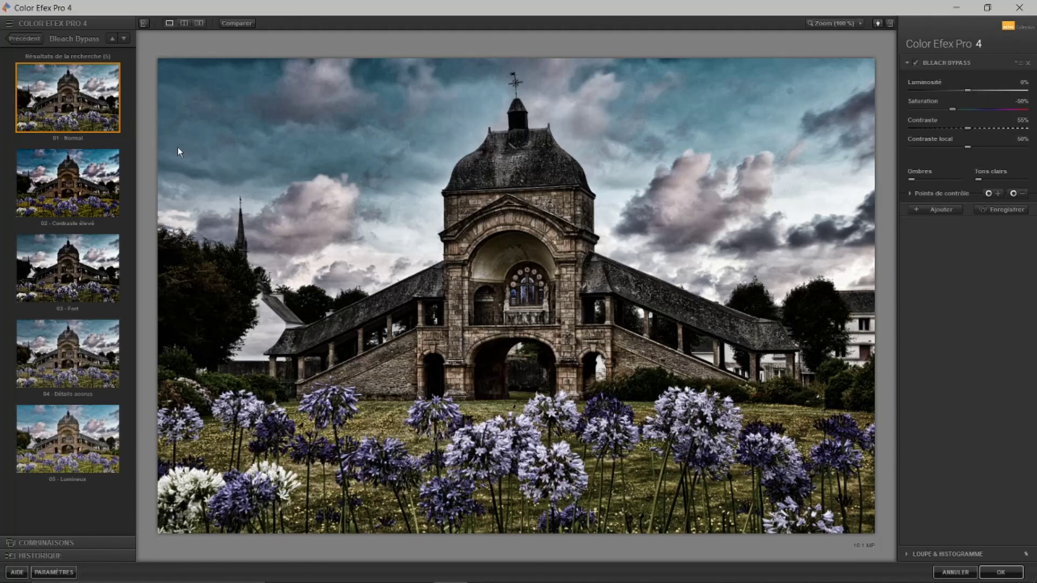
{"action": "left_click", "coordinate": [949, 576]}
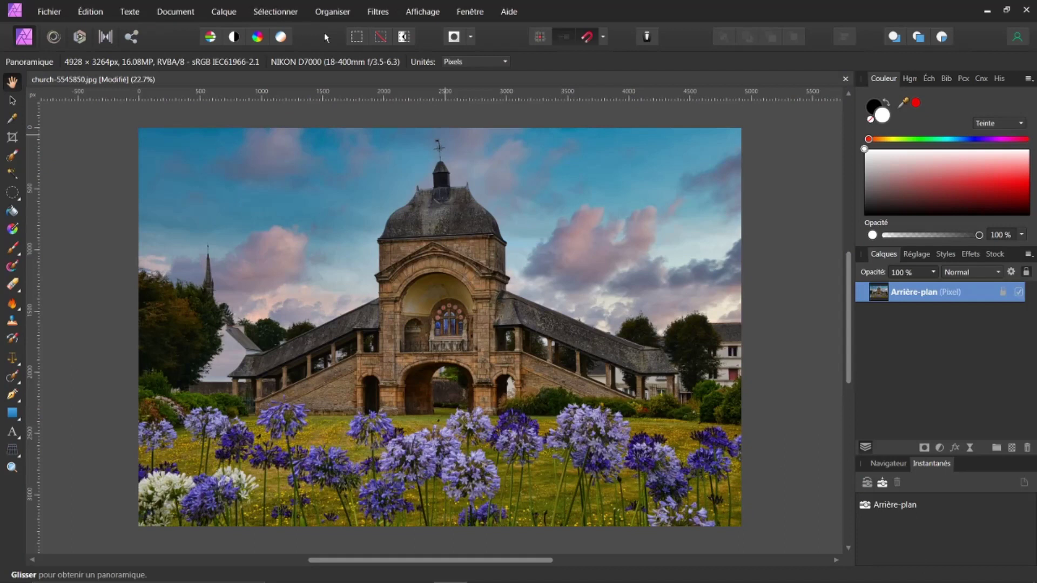
Open Viveza 2 from the Nik Collection filter modules on the church photo.
{"action": "left_click", "coordinate": [377, 18]}
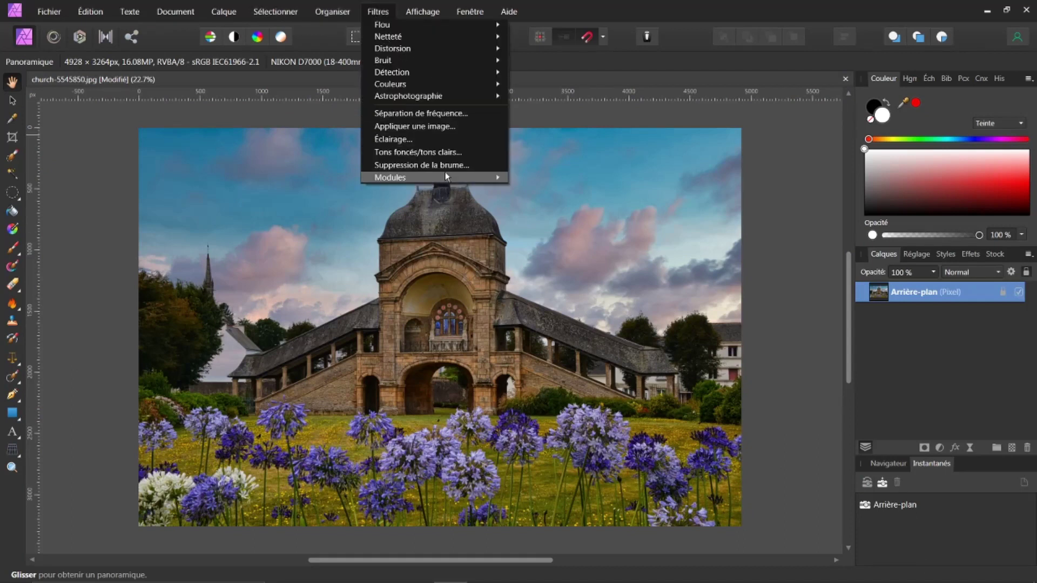
{"action": "mouse_move", "coordinate": [433, 176]}
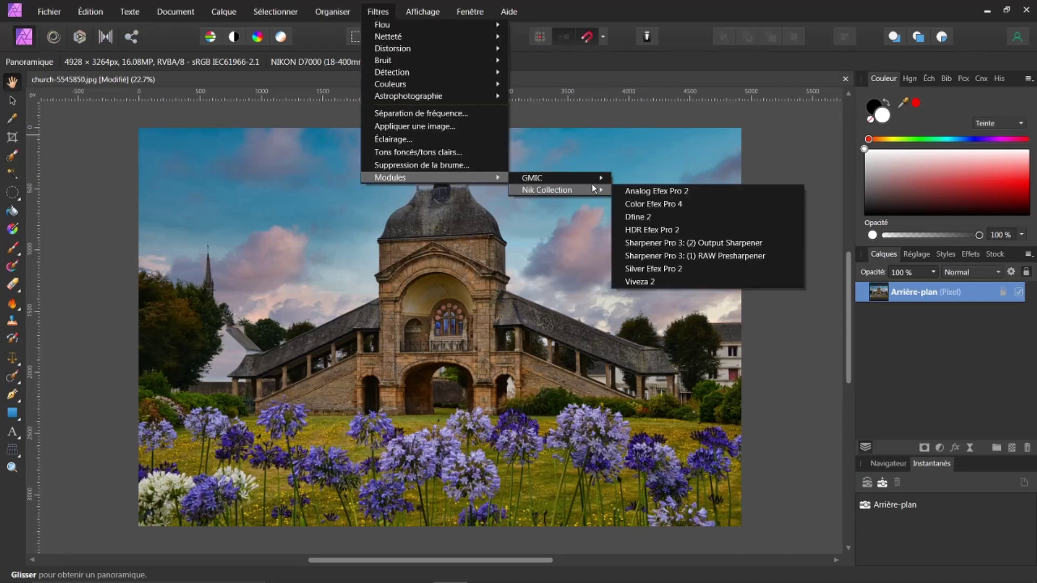
{"action": "mouse_move", "coordinate": [548, 189]}
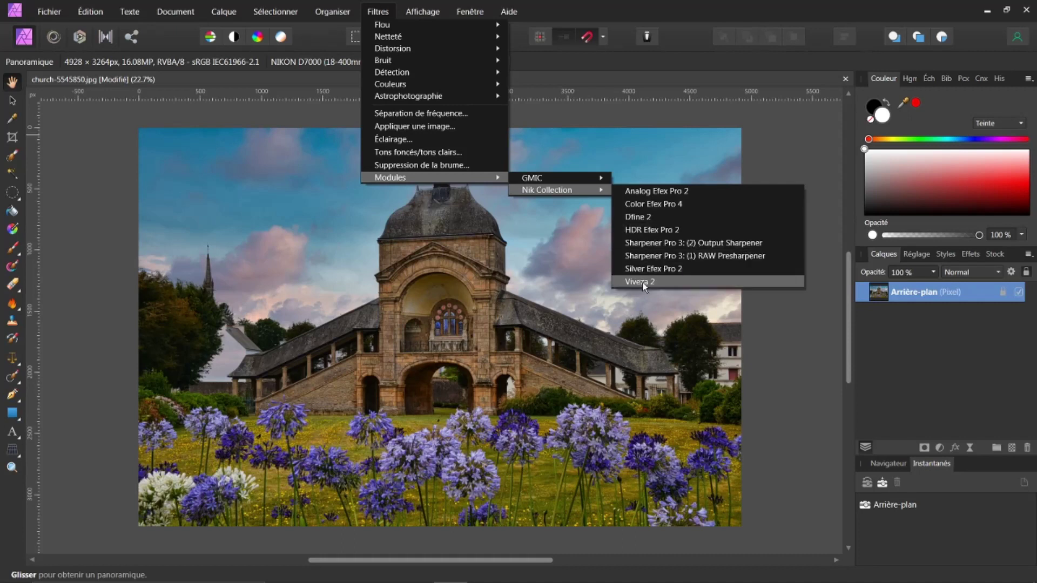
{"action": "left_click", "coordinate": [642, 283]}
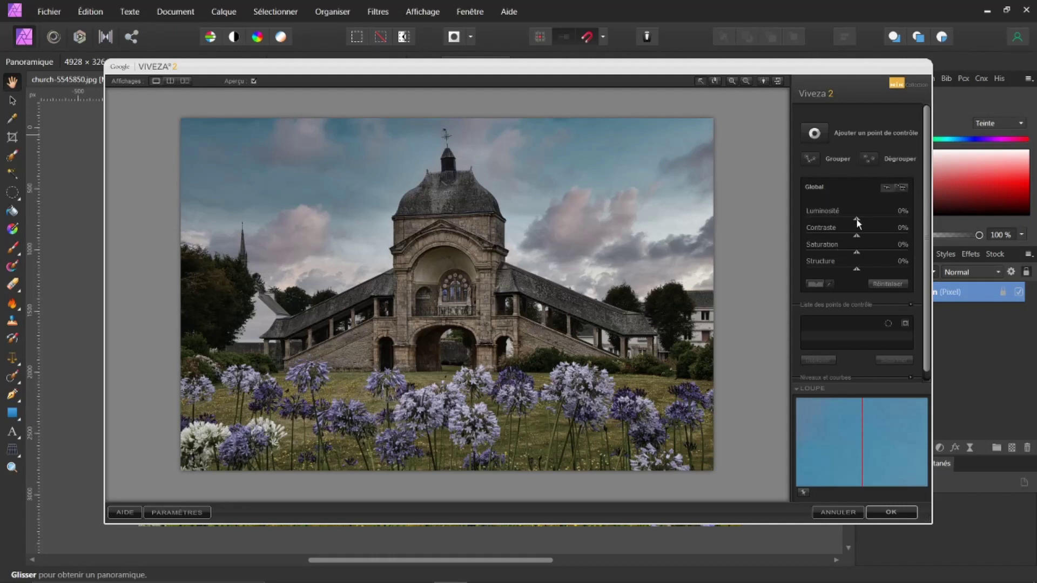
{"action": "left_click_drag", "start_coordinate": [857, 218], "coordinate": [861, 219]}
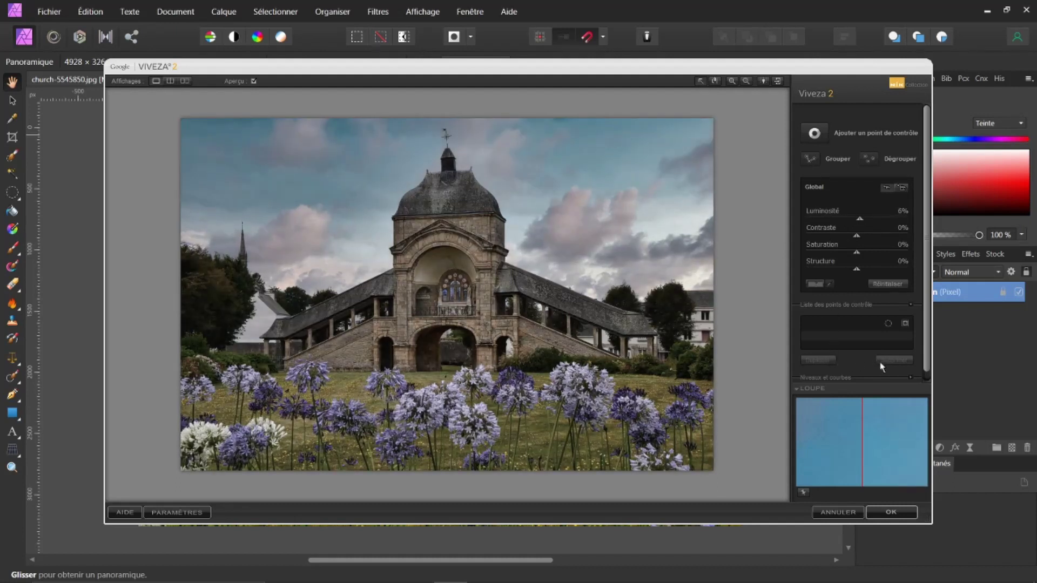
{"action": "left_click_drag", "start_coordinate": [926, 320], "coordinate": [930, 372]}
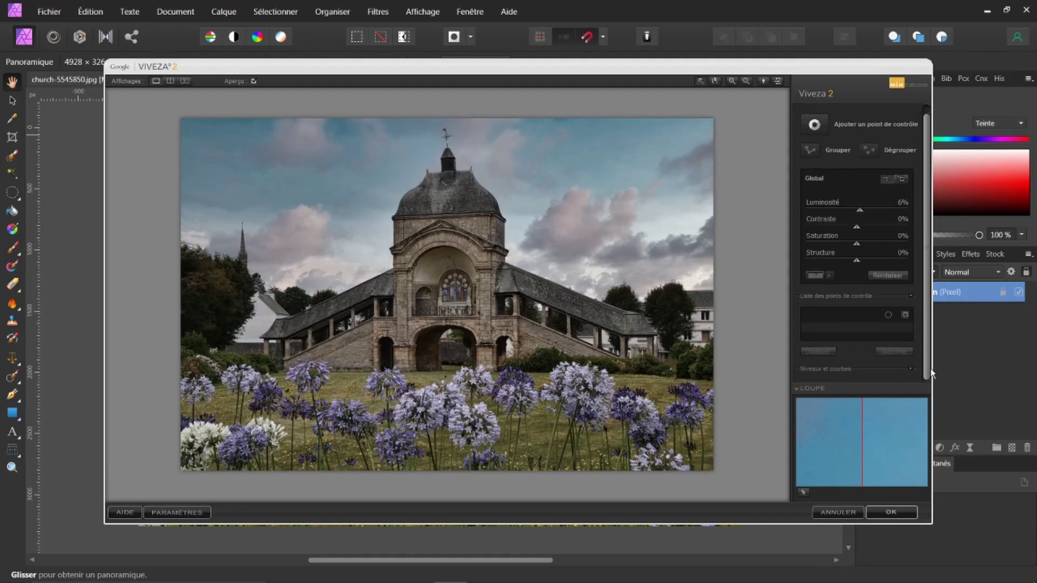
{"action": "left_click", "coordinate": [889, 276]}
{"action": "left_click_drag", "start_coordinate": [928, 284], "coordinate": [936, 269]}
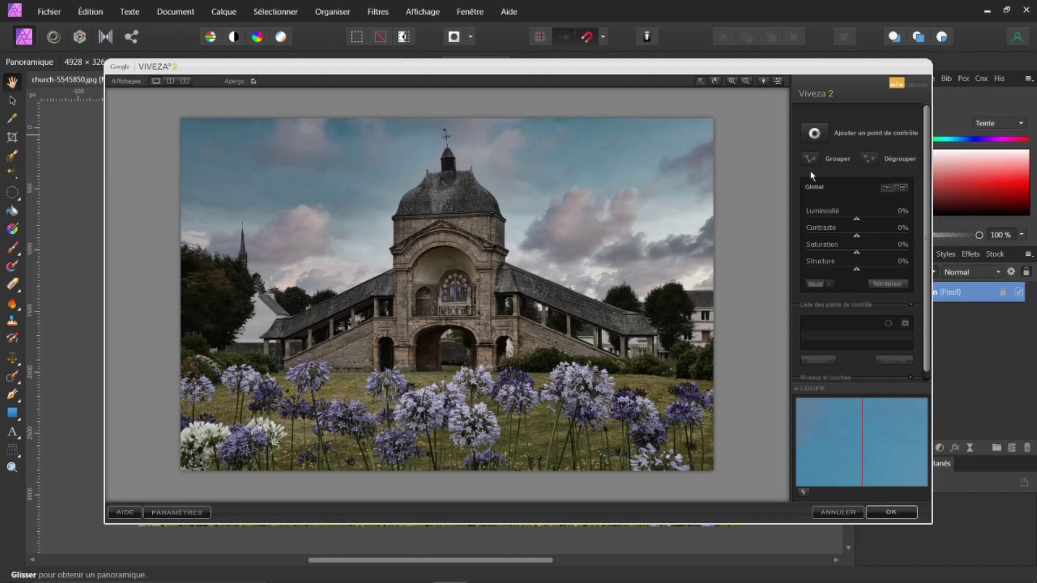
Add a control point on the church, then resize and move it onto the dome using the mask view.
{"action": "left_click", "coordinate": [814, 133]}
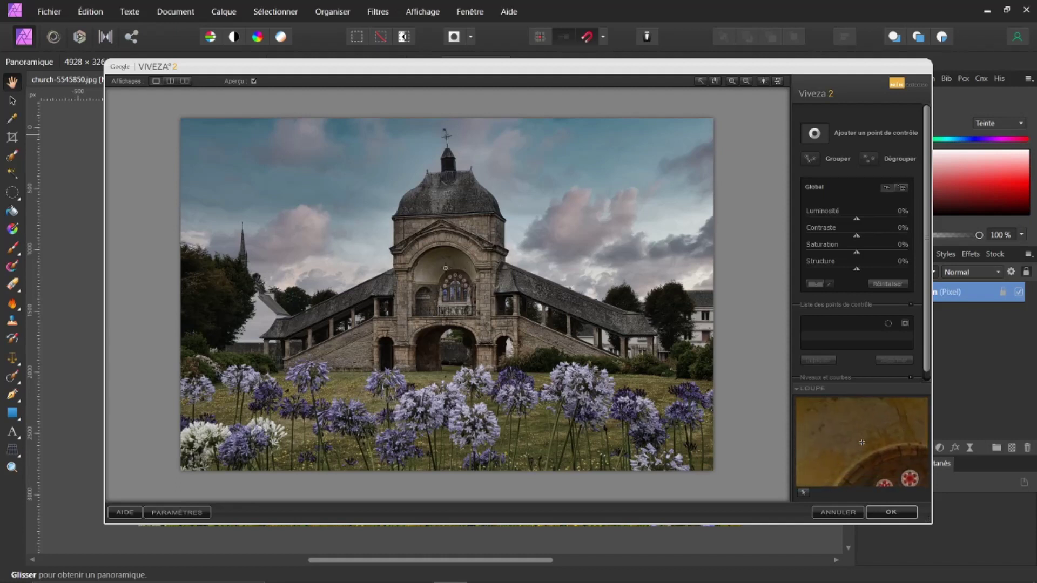
{"action": "left_click", "coordinate": [445, 268]}
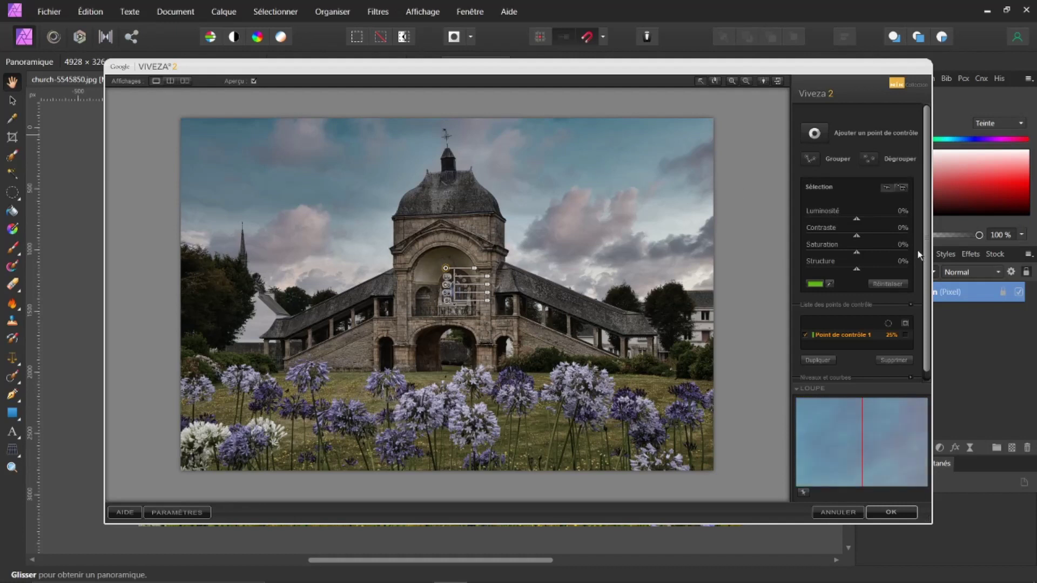
{"action": "left_click", "coordinate": [906, 324]}
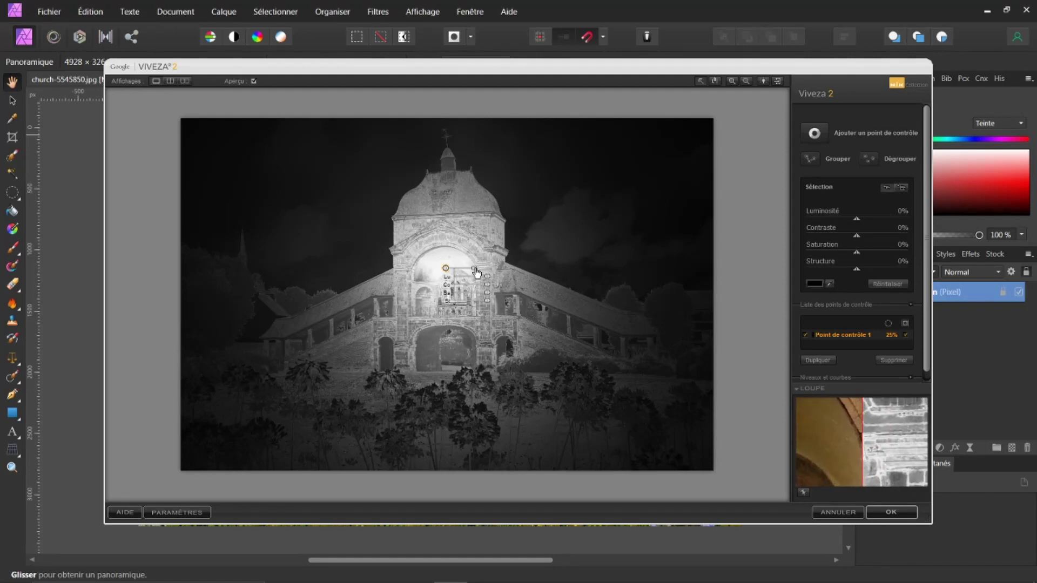
{"action": "left_click_drag", "start_coordinate": [475, 273], "coordinate": [466, 270]}
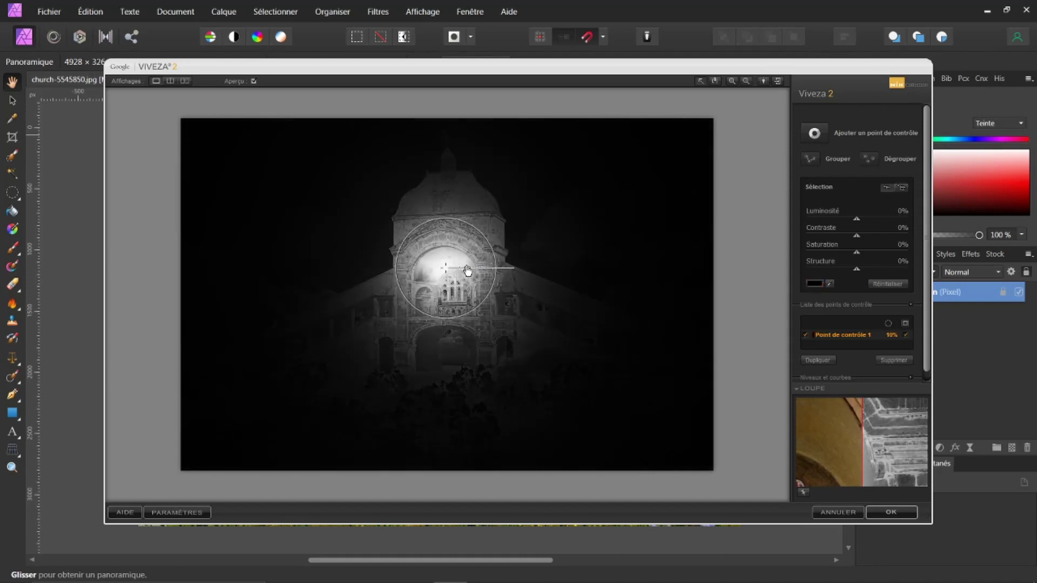
{"action": "mouse_move", "coordinate": [466, 270]}
{"action": "left_mouse_down"}
{"action": "mouse_move", "coordinate": [452, 289]}
{"action": "mouse_move", "coordinate": [465, 191]}
{"action": "left_mouse_up"}
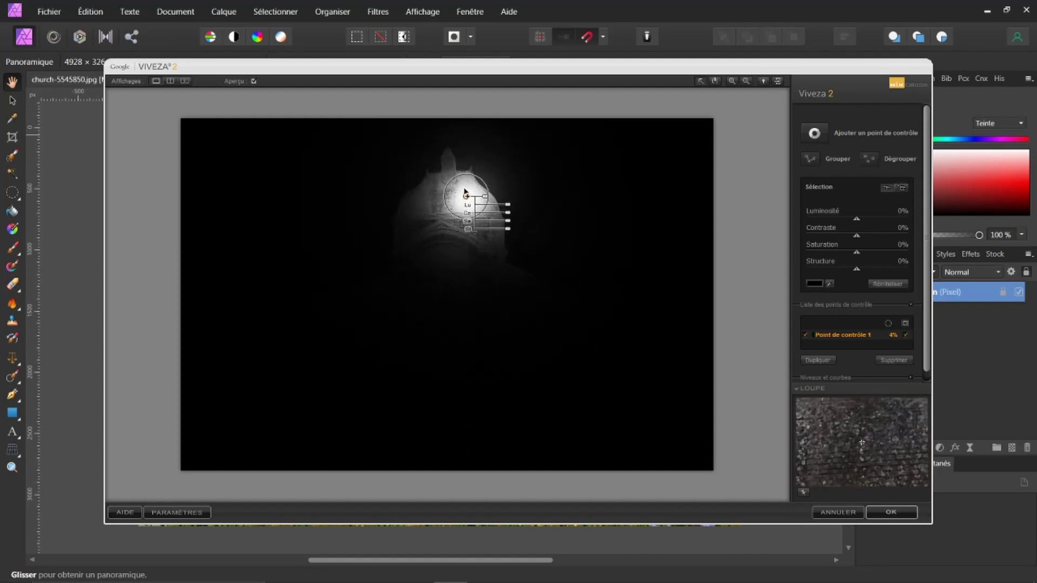
{"action": "mouse_move", "coordinate": [465, 192]}
{"action": "left_mouse_down"}
{"action": "mouse_move", "coordinate": [445, 274]}
{"action": "mouse_move", "coordinate": [467, 192]}
{"action": "left_mouse_up"}
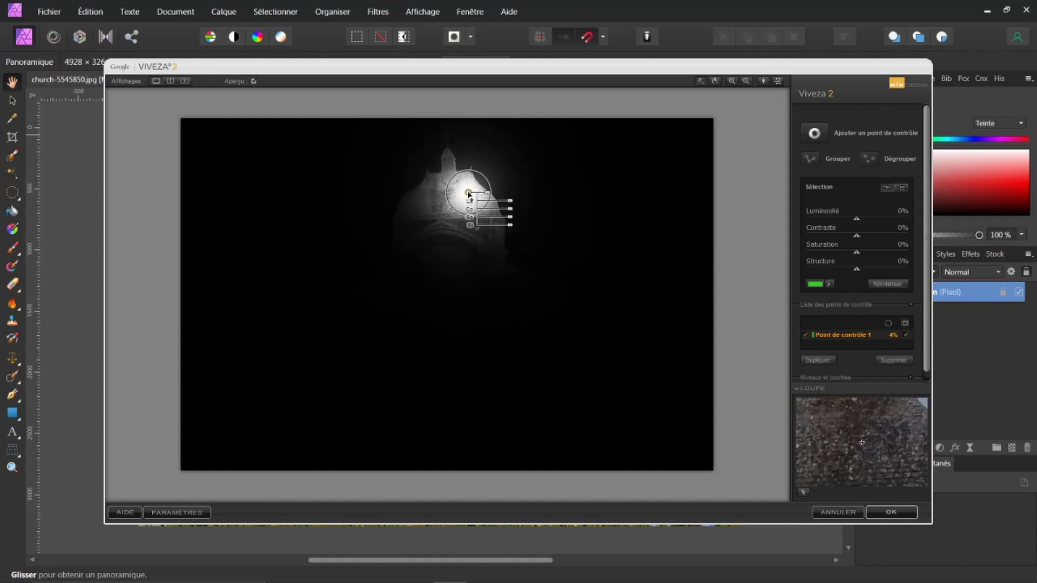
{"action": "left_click", "coordinate": [906, 324]}
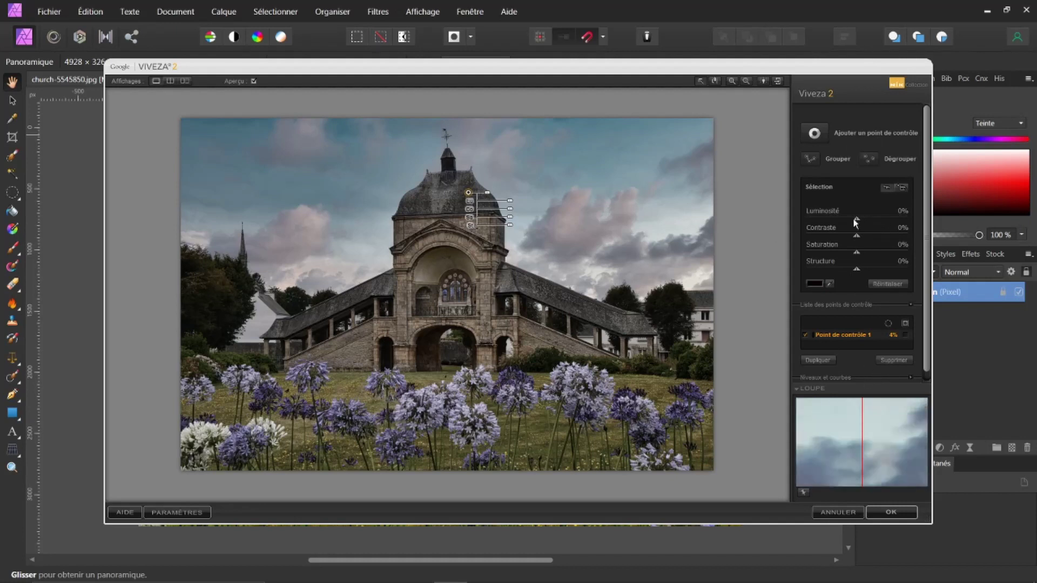
Give the dome's control point Luminosité 41%, Réglages des ombres 22% and Rouge 67%.
{"action": "left_click_drag", "start_coordinate": [857, 220], "coordinate": [877, 226]}
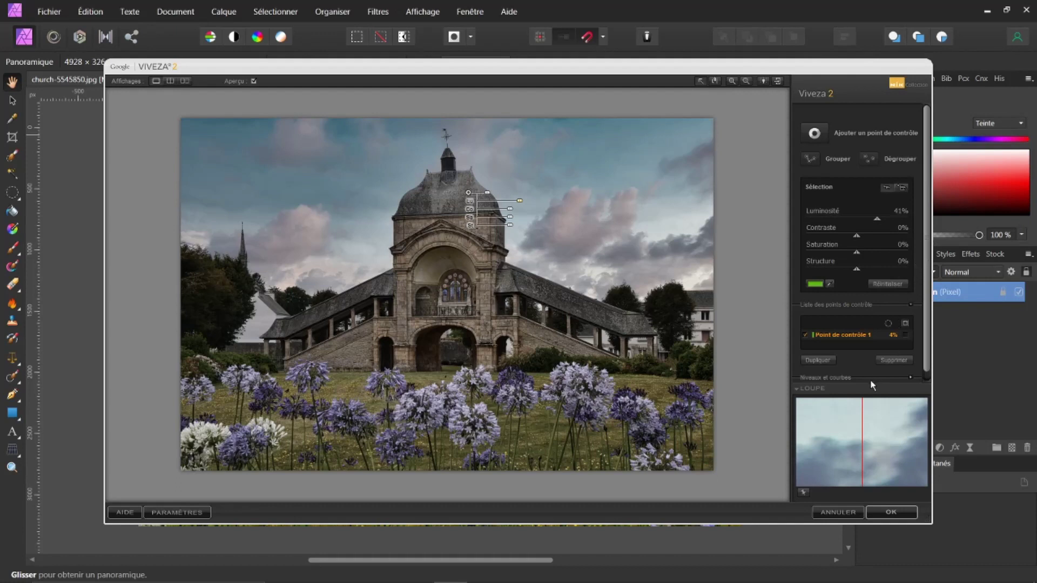
{"action": "left_click", "coordinate": [902, 187]}
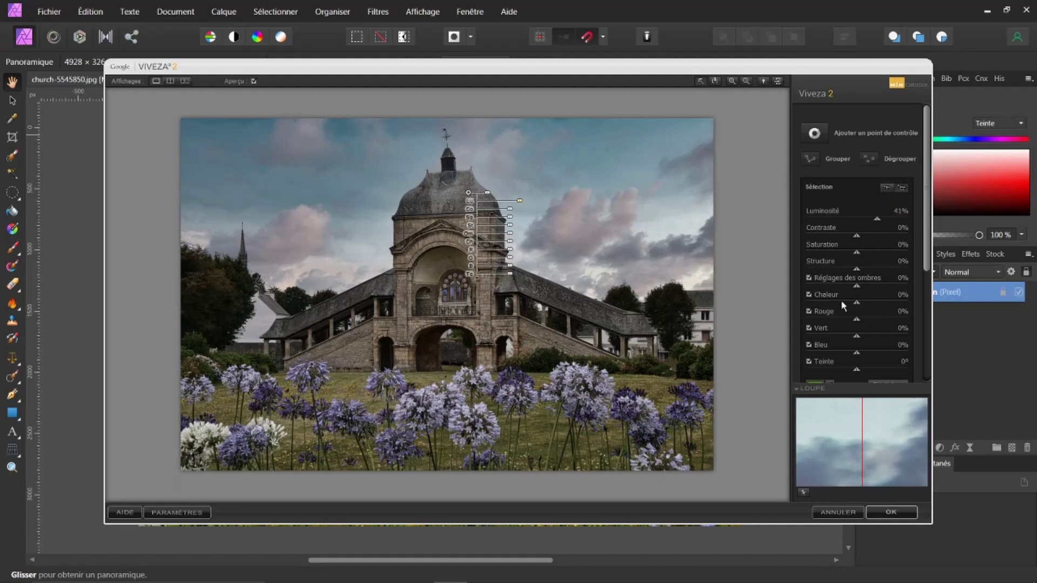
{"action": "left_click", "coordinate": [902, 188]}
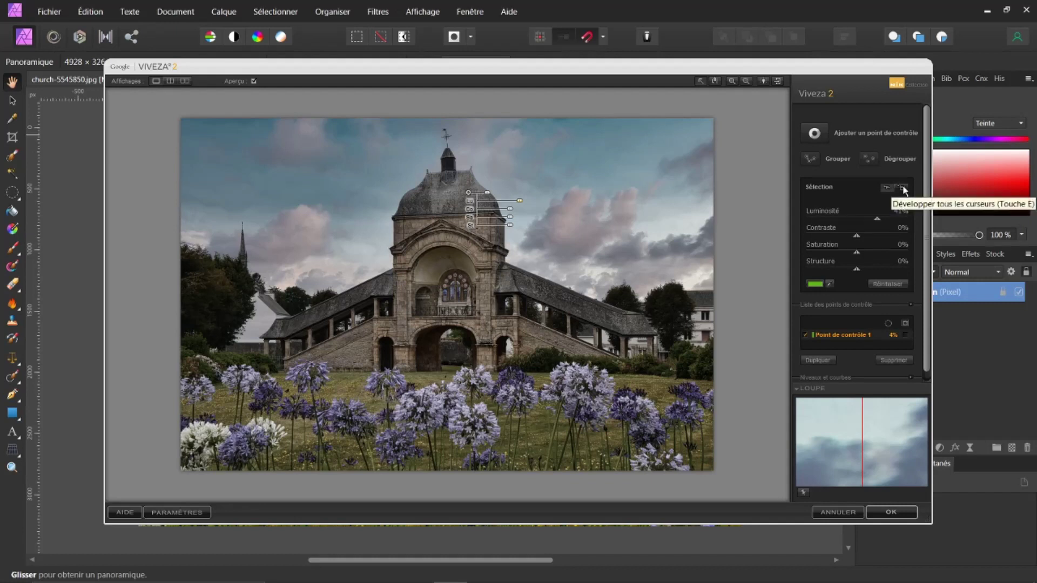
{"action": "left_click", "coordinate": [903, 188]}
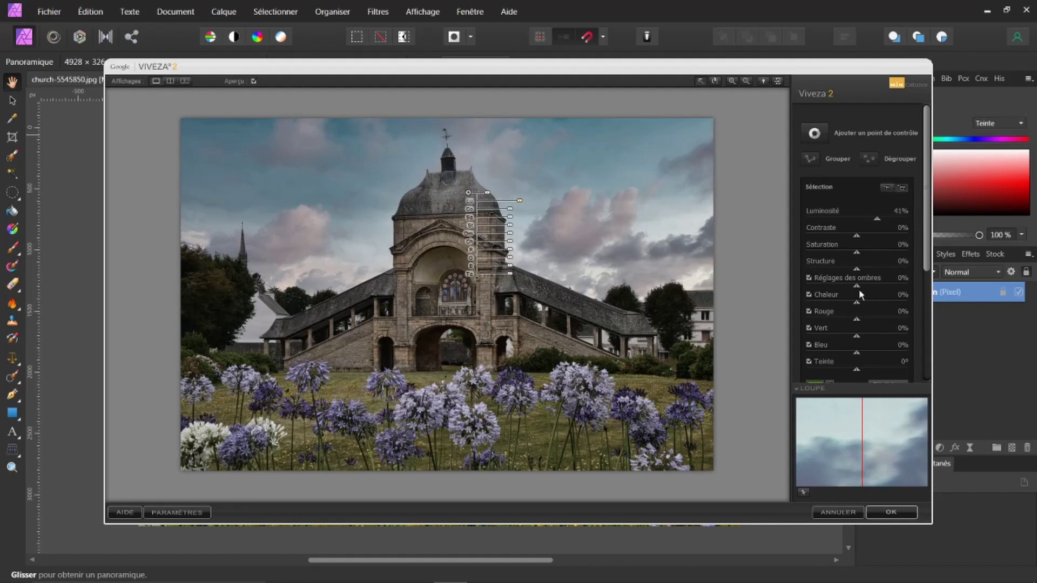
{"action": "mouse_move", "coordinate": [859, 288]}
{"action": "left_mouse_down"}
{"action": "mouse_move", "coordinate": [881, 285]}
{"action": "mouse_move", "coordinate": [839, 287]}
{"action": "mouse_move", "coordinate": [867, 287]}
{"action": "mouse_move", "coordinate": [892, 322]}
{"action": "left_mouse_up"}
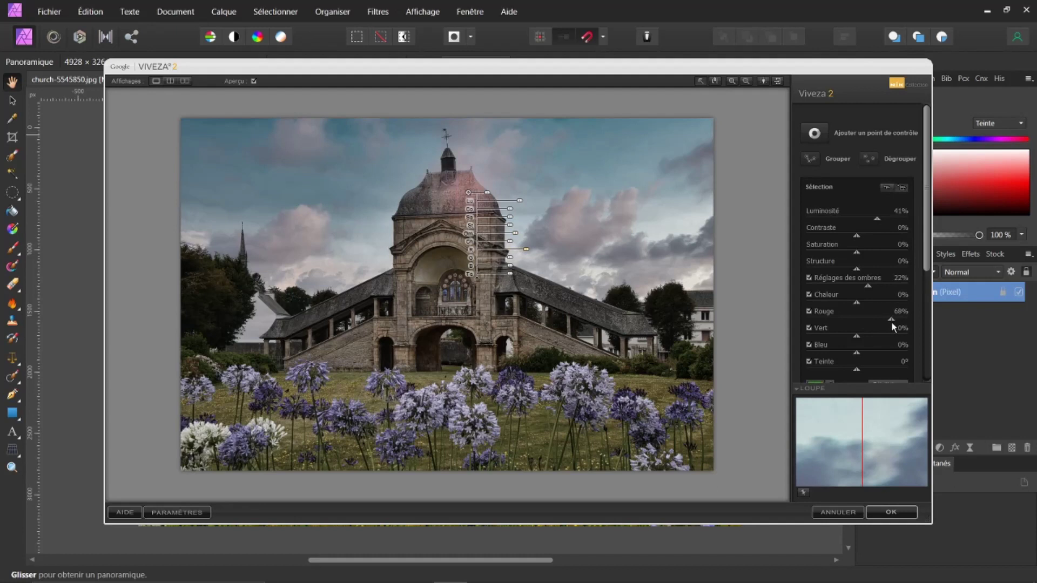
{"action": "left_click_drag", "start_coordinate": [892, 322], "coordinate": [890, 320]}
{"action": "left_click", "coordinate": [815, 139]}
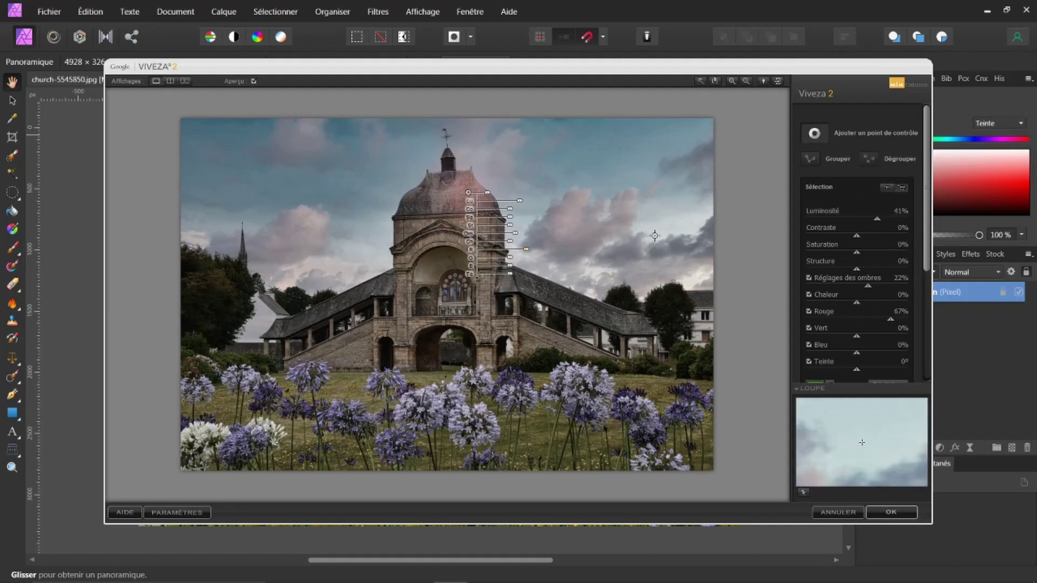
Place a control point on the clouds right of the church and shrink its reach in mask view.
{"action": "left_click", "coordinate": [572, 225]}
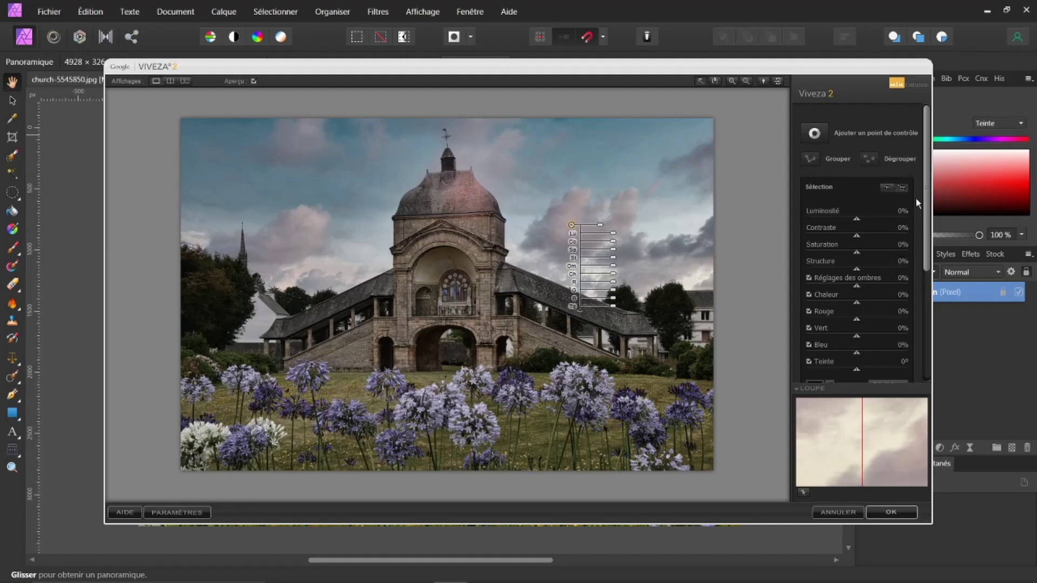
{"action": "left_click", "coordinate": [890, 186]}
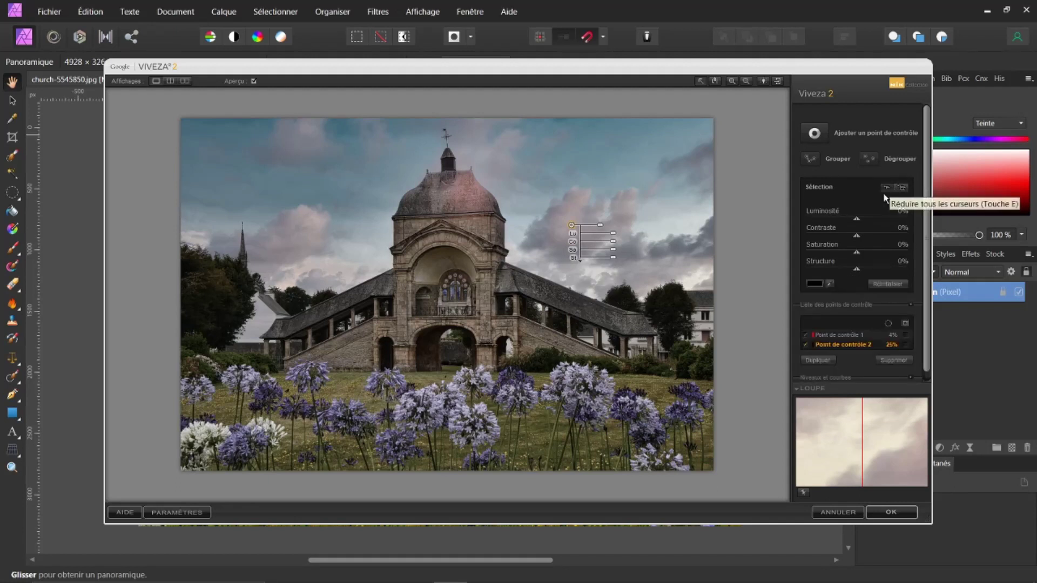
{"action": "left_click", "coordinate": [903, 188]}
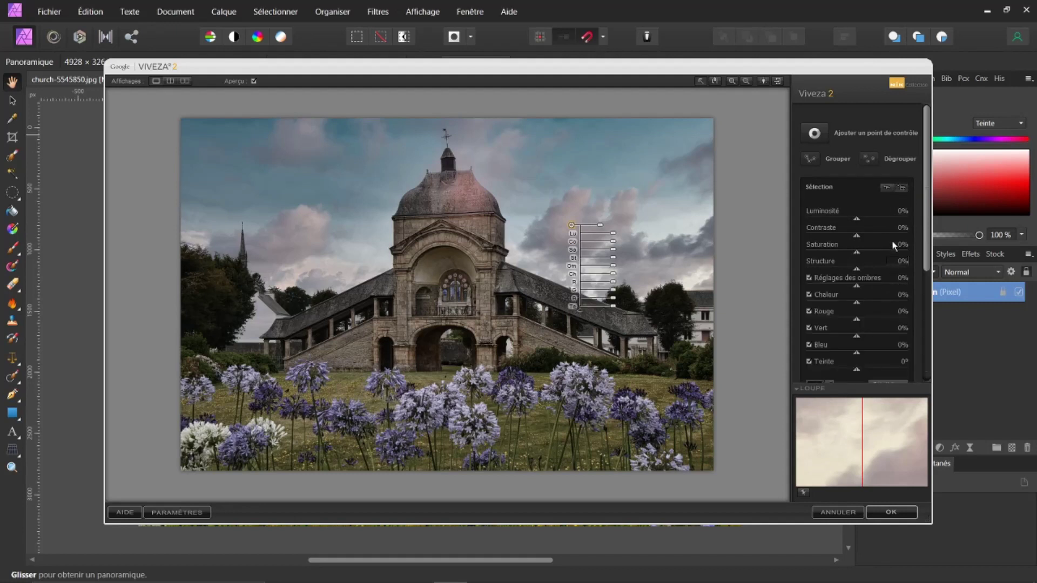
{"action": "left_click", "coordinate": [887, 185]}
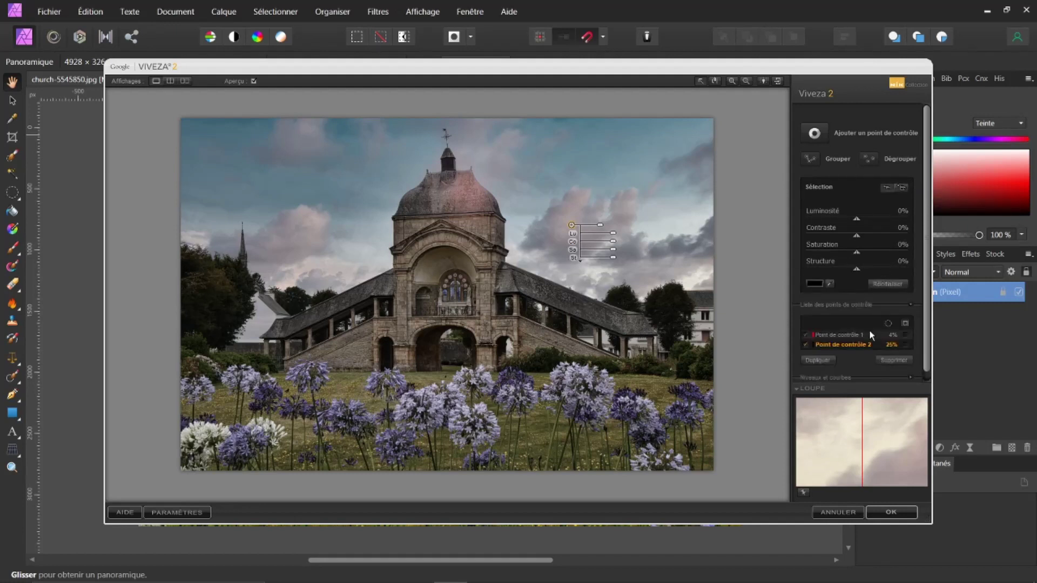
{"action": "left_click", "coordinate": [905, 323]}
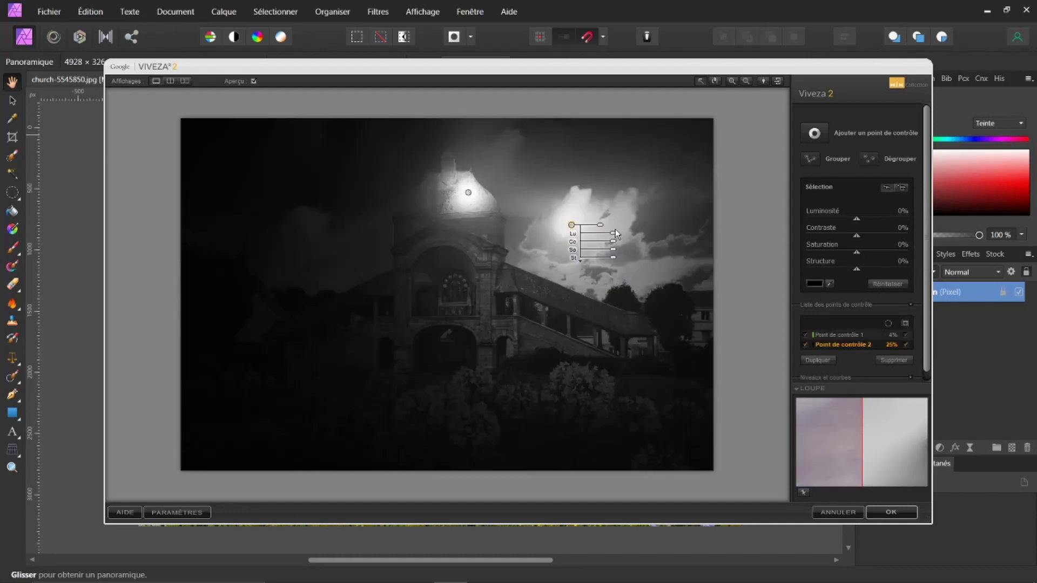
{"action": "left_click_drag", "start_coordinate": [602, 230], "coordinate": [600, 229]}
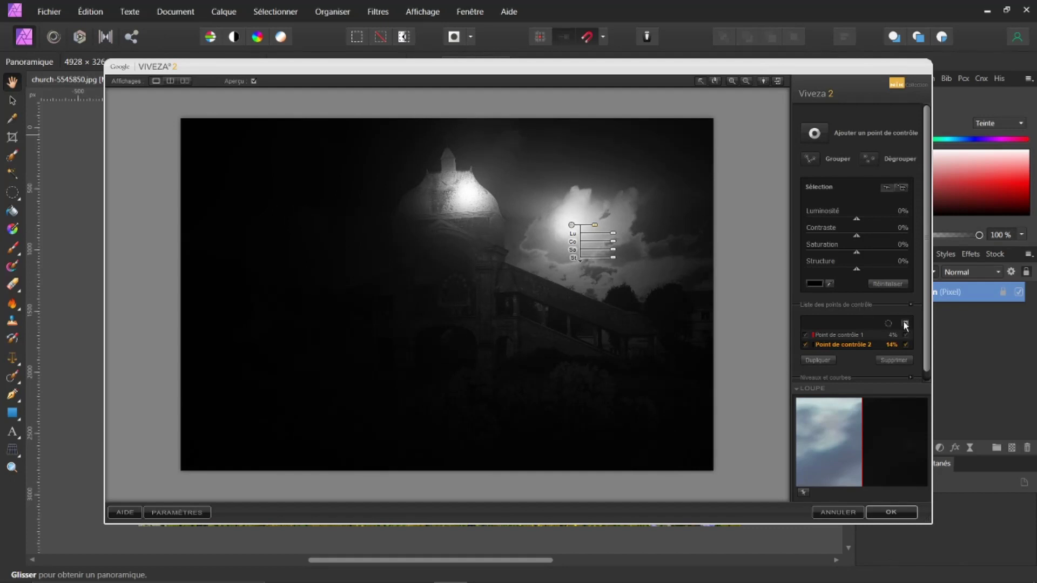
{"action": "left_click", "coordinate": [906, 323]}
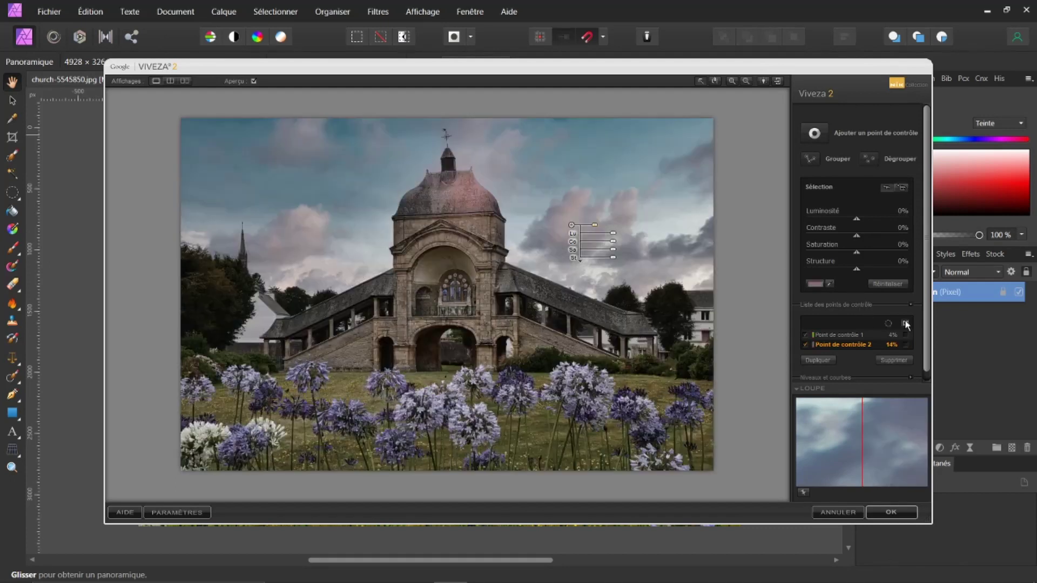
Tint the right-hand clouds pink with Rouge 73% and Teinte 124°.
{"action": "left_click", "coordinate": [901, 188]}
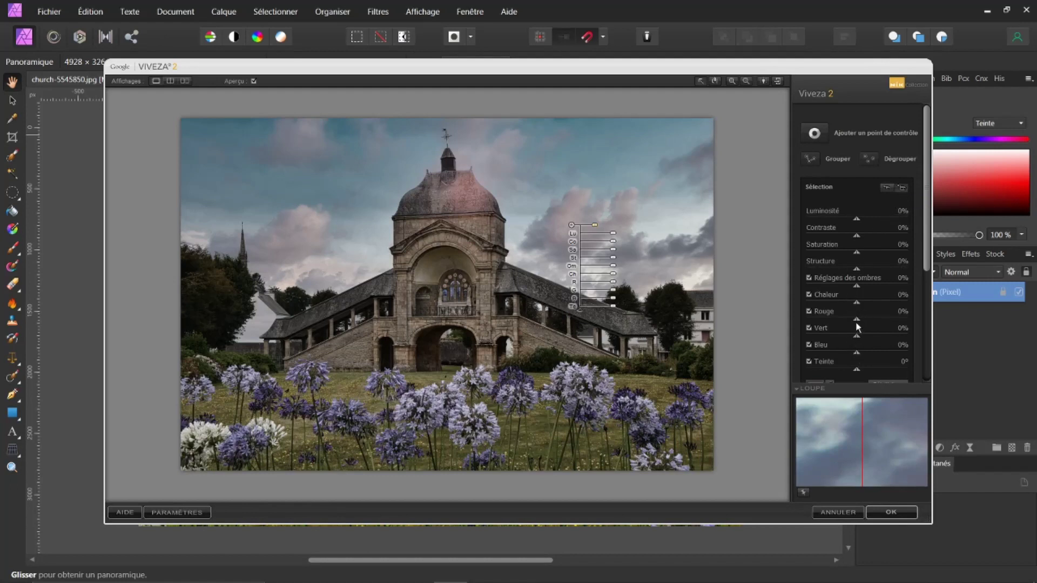
{"action": "left_click_drag", "start_coordinate": [859, 323], "coordinate": [890, 323]}
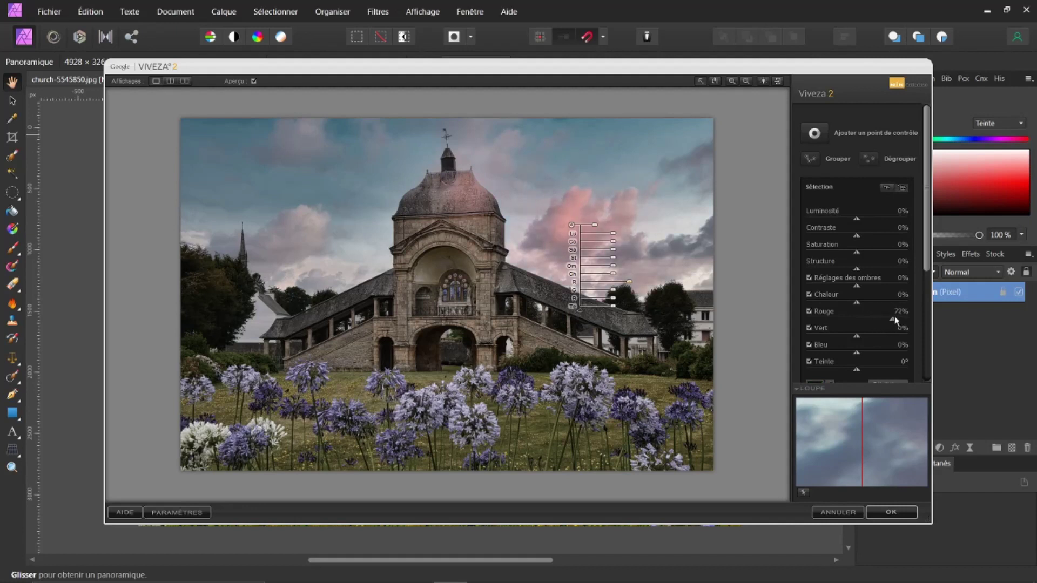
{"action": "left_click_drag", "start_coordinate": [890, 323], "coordinate": [895, 318]}
{"action": "left_click_drag", "start_coordinate": [855, 371], "coordinate": [888, 364]}
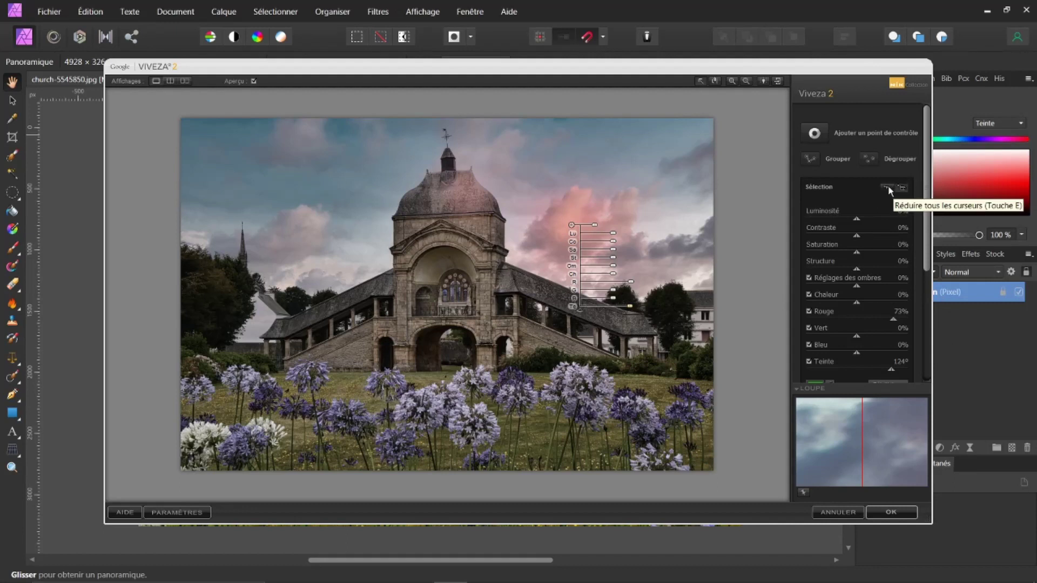
{"action": "left_click", "coordinate": [887, 189]}
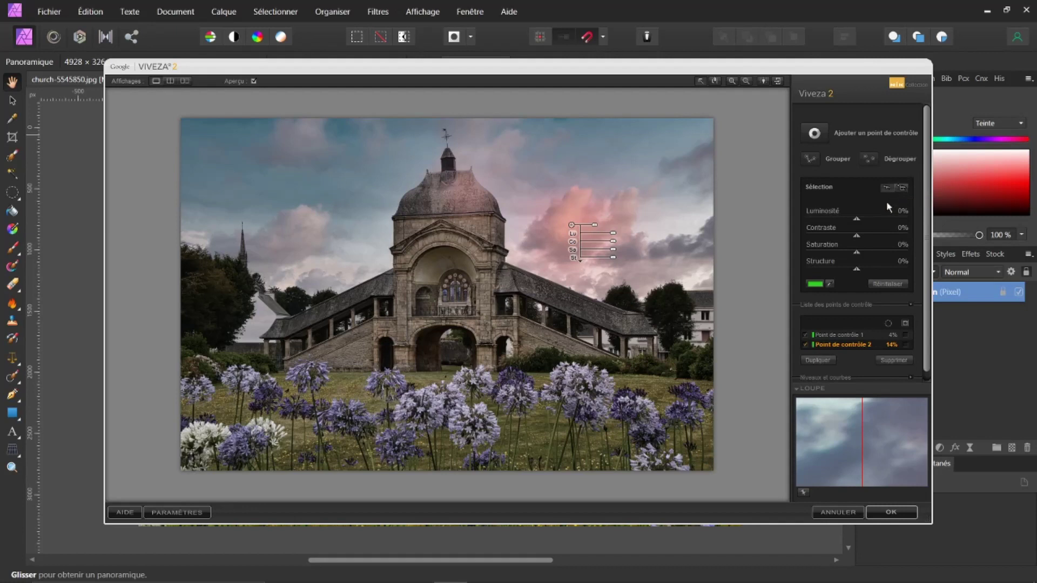
Duplicate the pink cloud point and move the copy onto the clouds left of the church.
{"action": "left_click", "coordinate": [812, 361]}
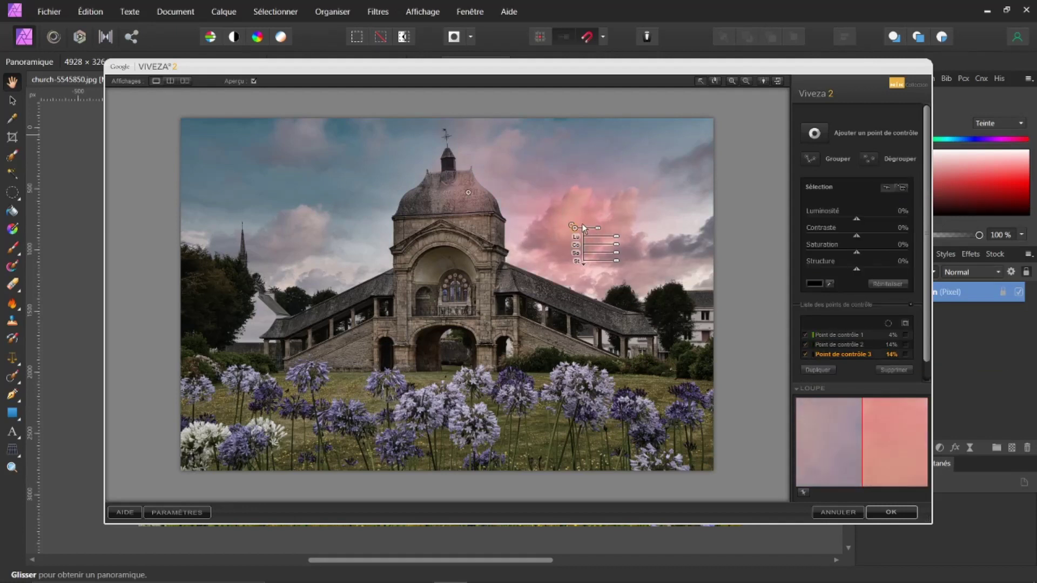
{"action": "mouse_move", "coordinate": [574, 227]}
{"action": "left_mouse_down"}
{"action": "mouse_move", "coordinate": [565, 241]}
{"action": "mouse_move", "coordinate": [313, 229]}
{"action": "left_mouse_up"}
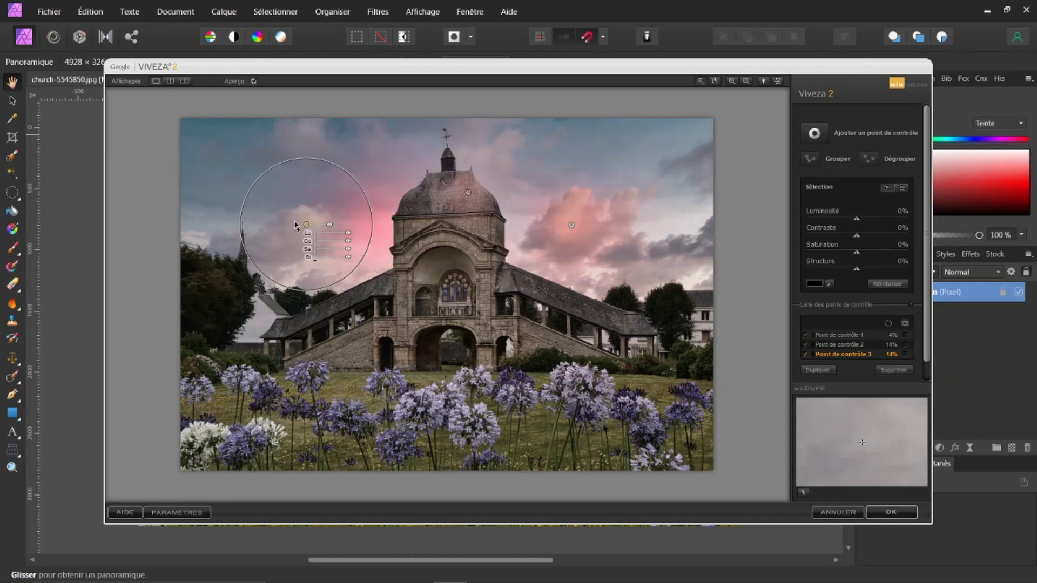
{"action": "mouse_move", "coordinate": [312, 229]}
{"action": "left_mouse_down"}
{"action": "mouse_move", "coordinate": [287, 141]}
{"action": "mouse_move", "coordinate": [318, 146]}
{"action": "mouse_move", "coordinate": [292, 150]}
{"action": "left_mouse_up"}
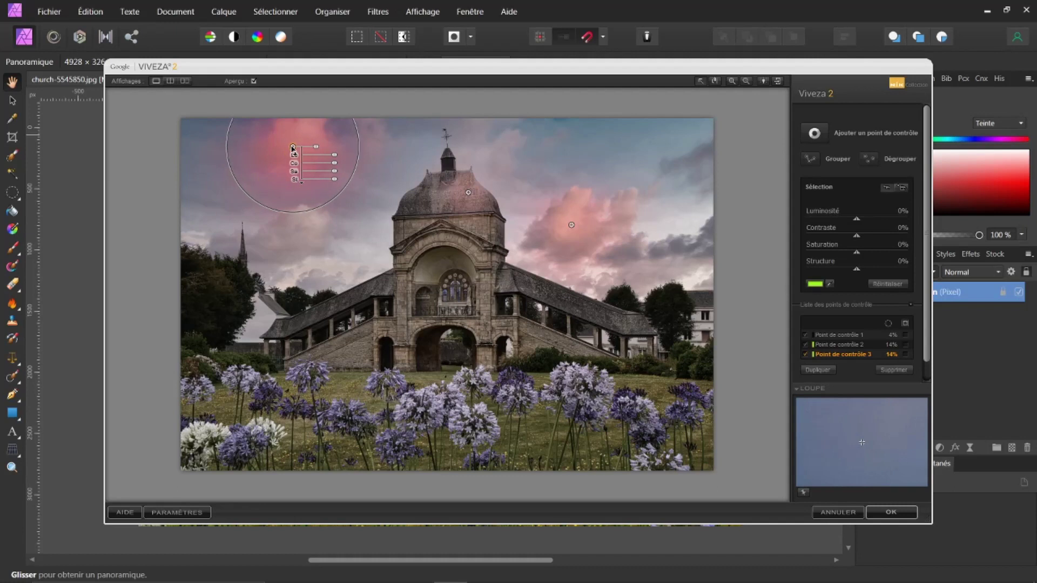
{"action": "left_click_drag", "start_coordinate": [292, 149], "coordinate": [302, 216]}
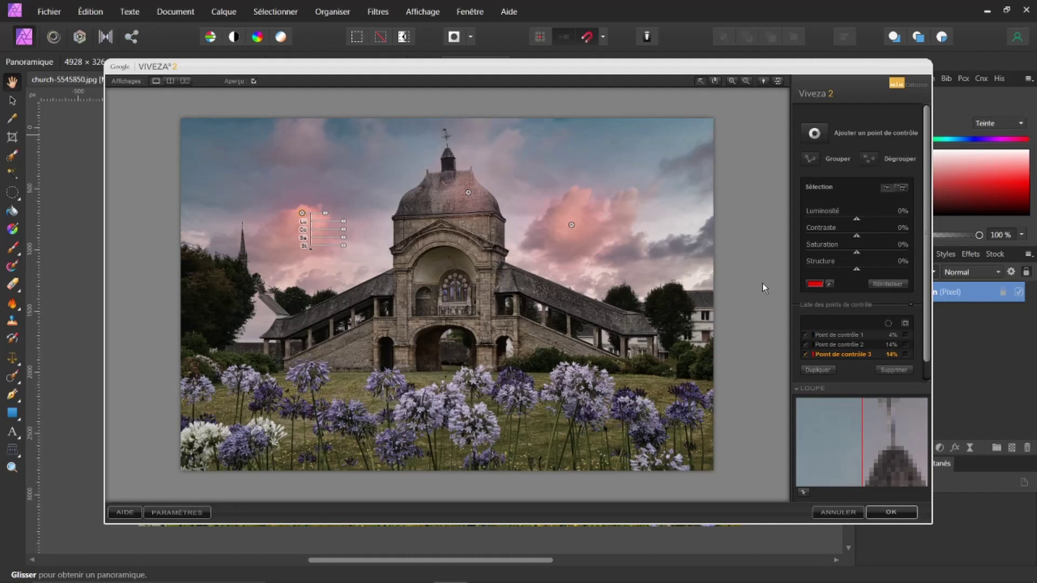
{"action": "left_click", "coordinate": [899, 514]}
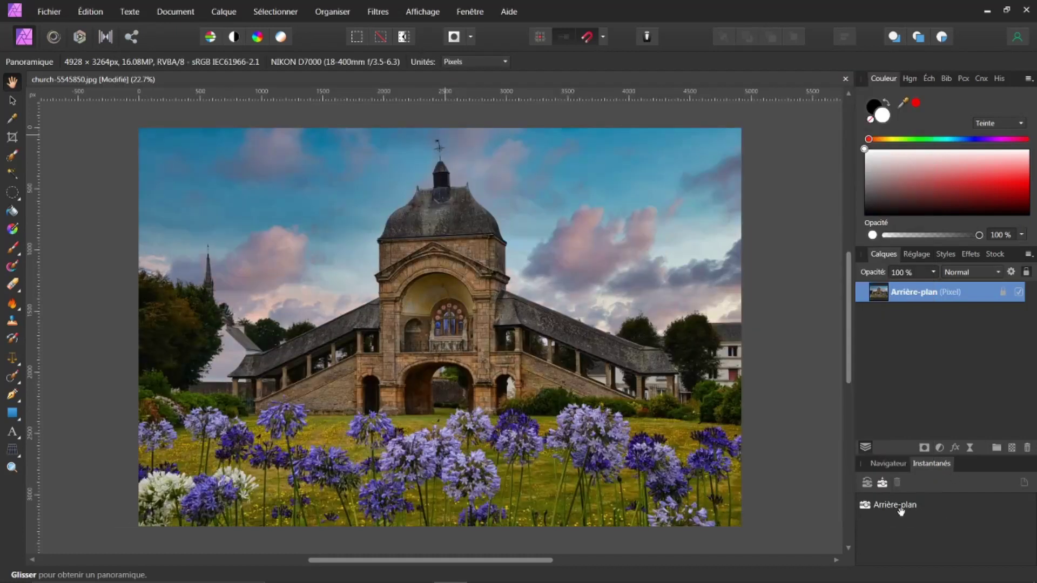